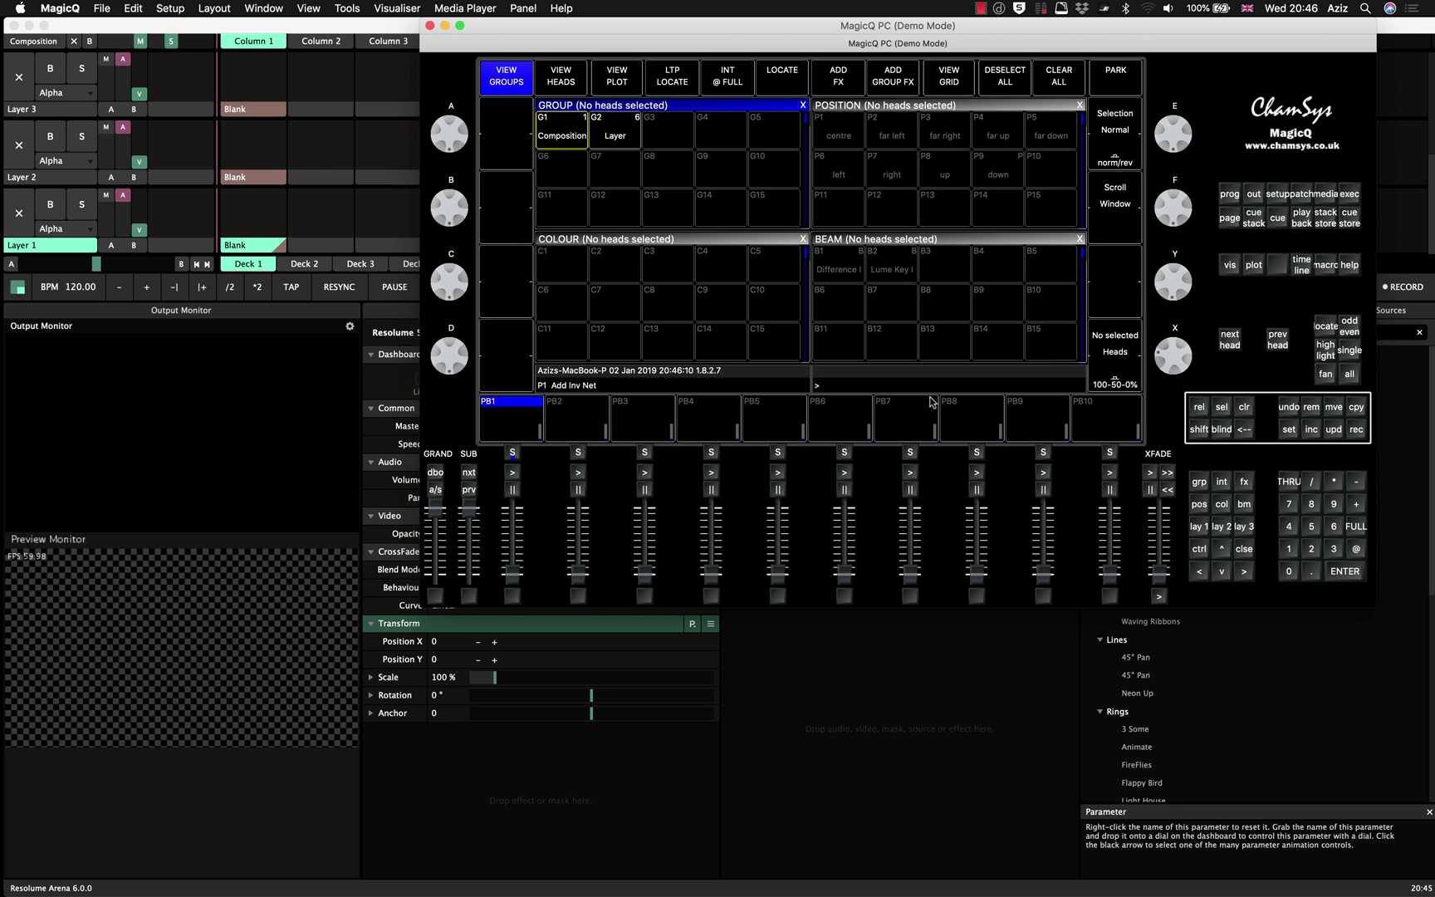
# - Open Sharing preferences on Internet Sharing, still off, and list nearby Wi-Fi networks
pyautogui.click(19, 8)
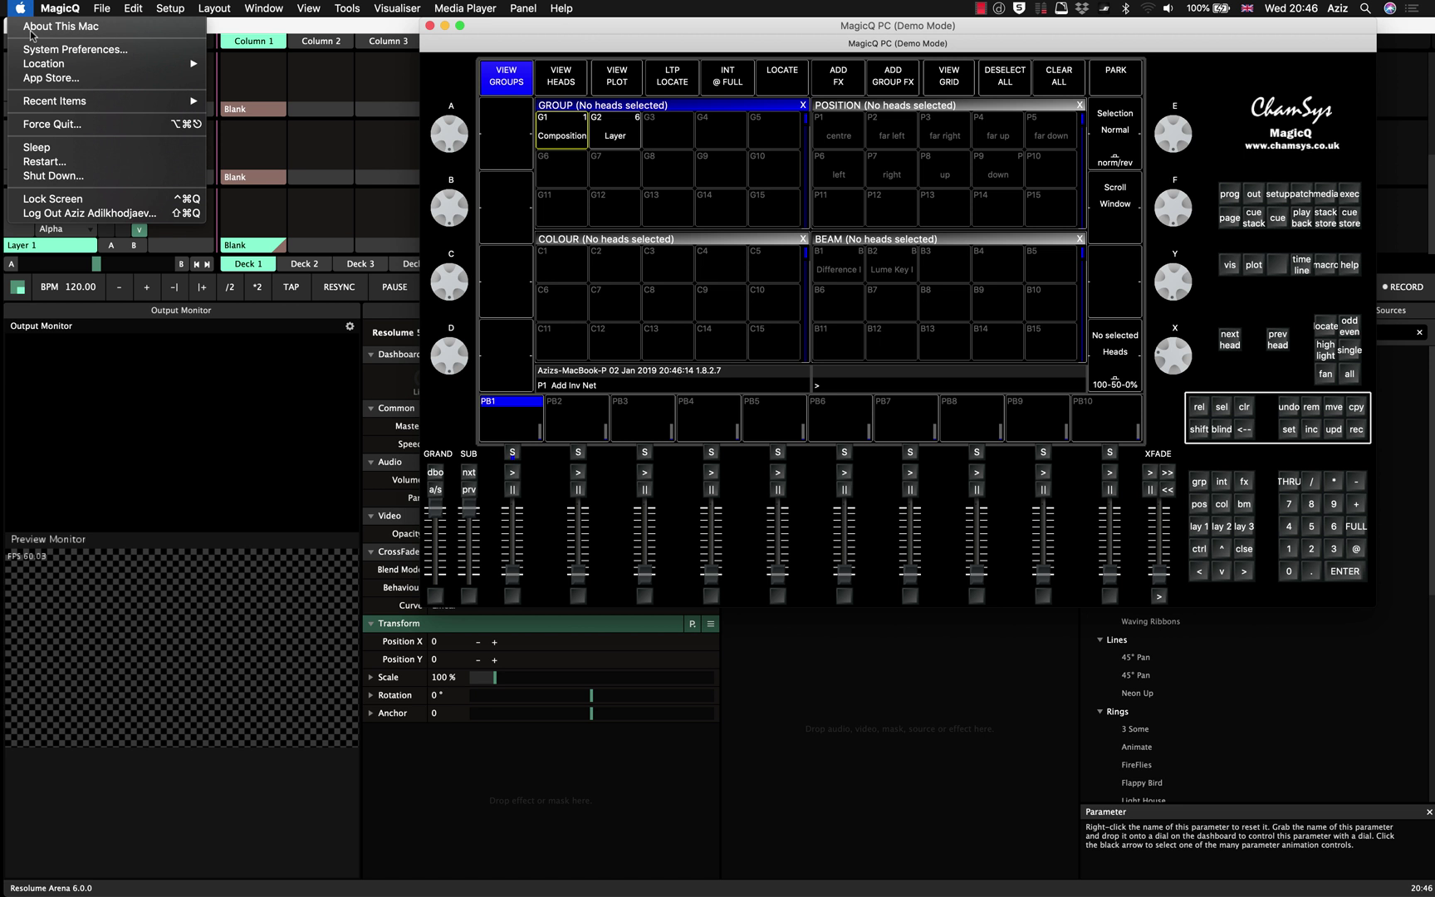
pyautogui.click(75, 49)
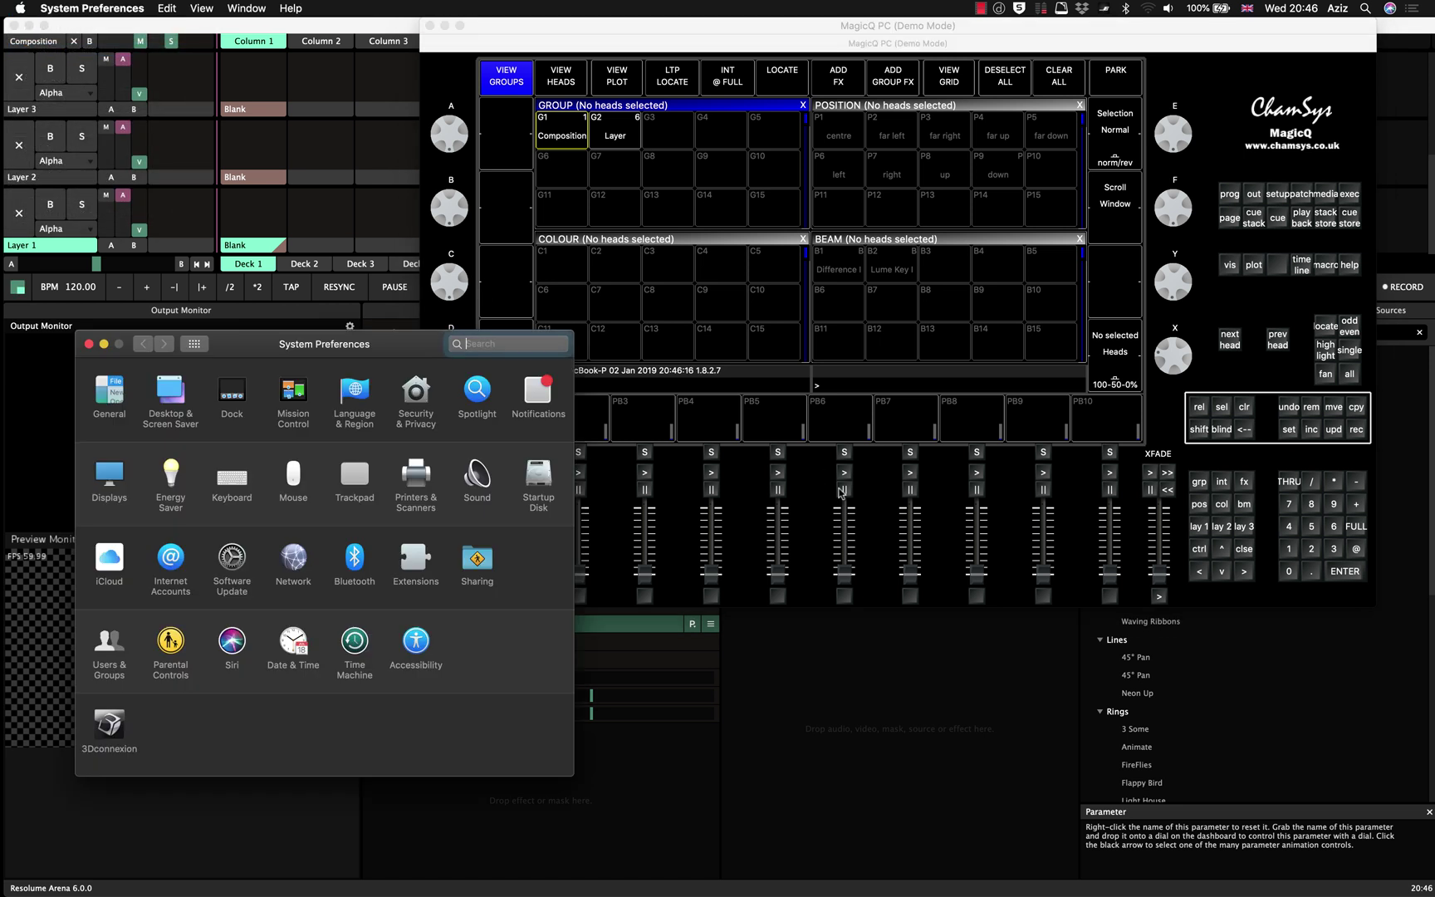
pyautogui.click(484, 567)
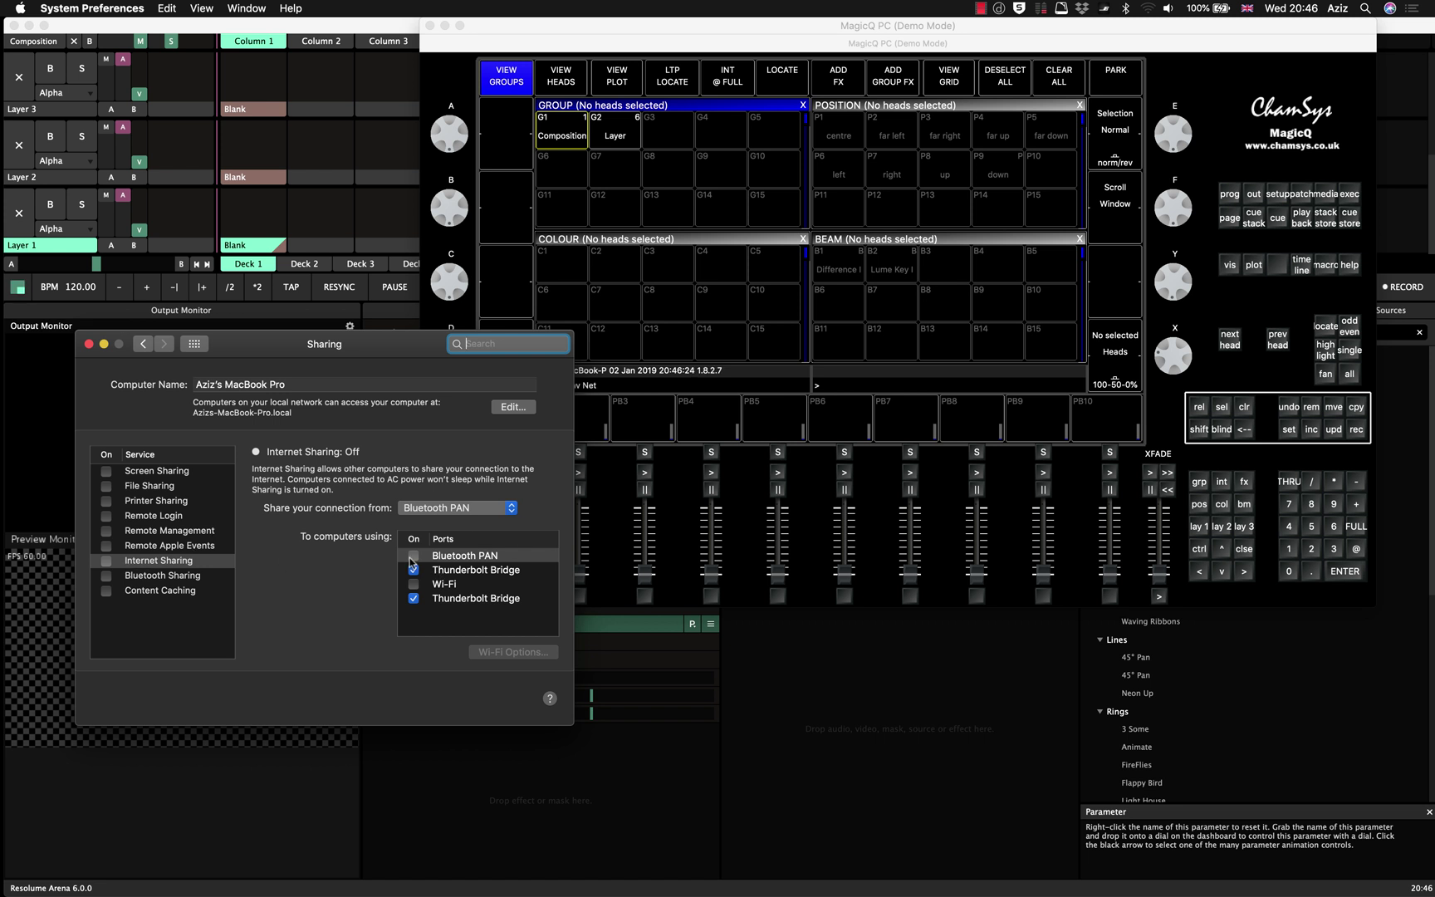
pyautogui.click(469, 570)
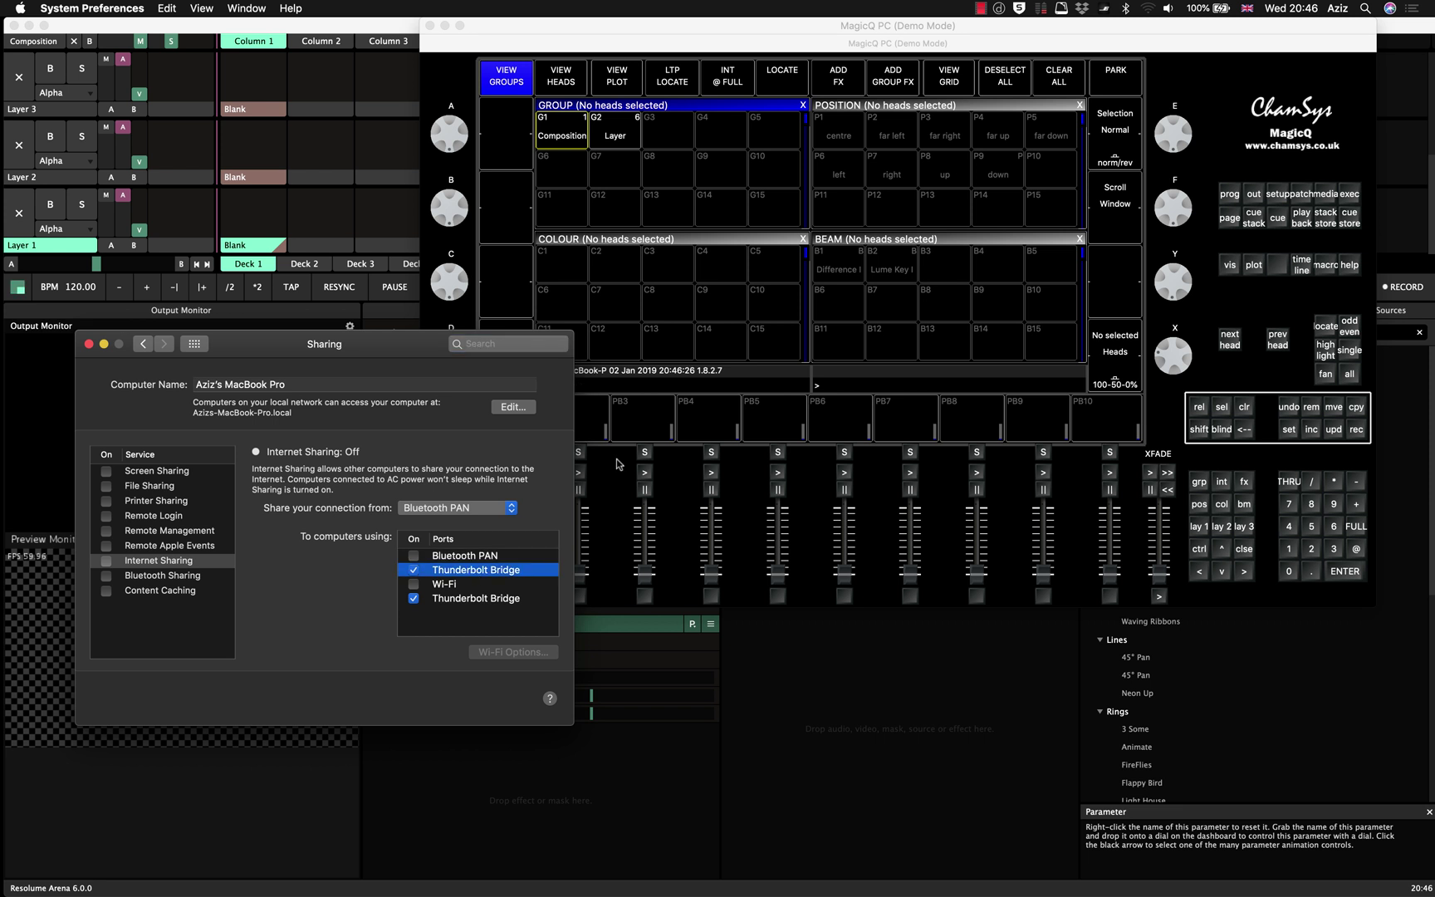
pyautogui.click(1148, 8)
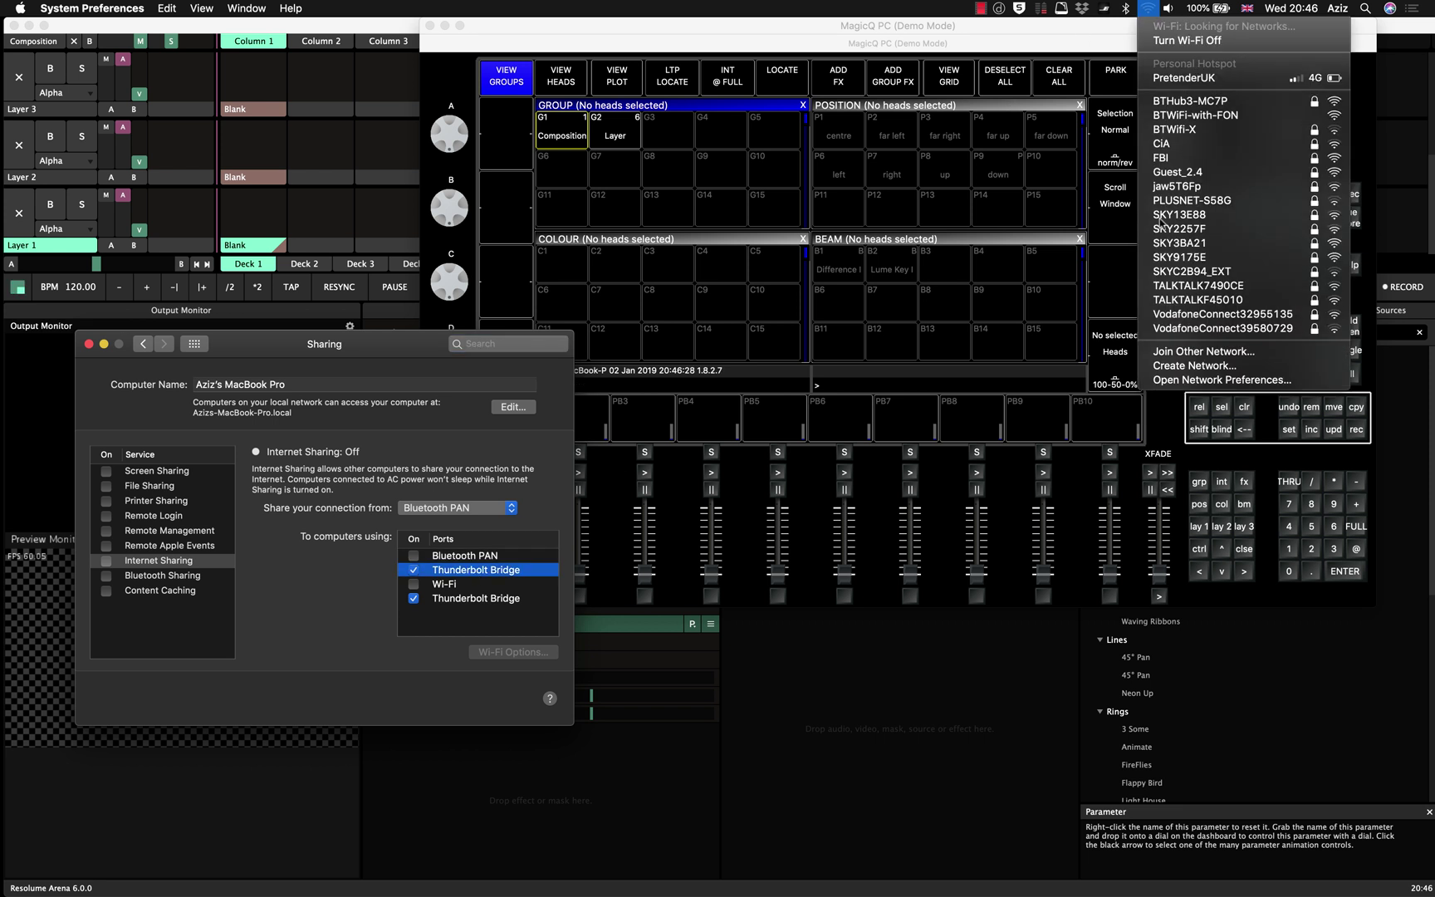
# - Open Network preferences and review the saved locations without changing them
pyautogui.click(1190, 380)
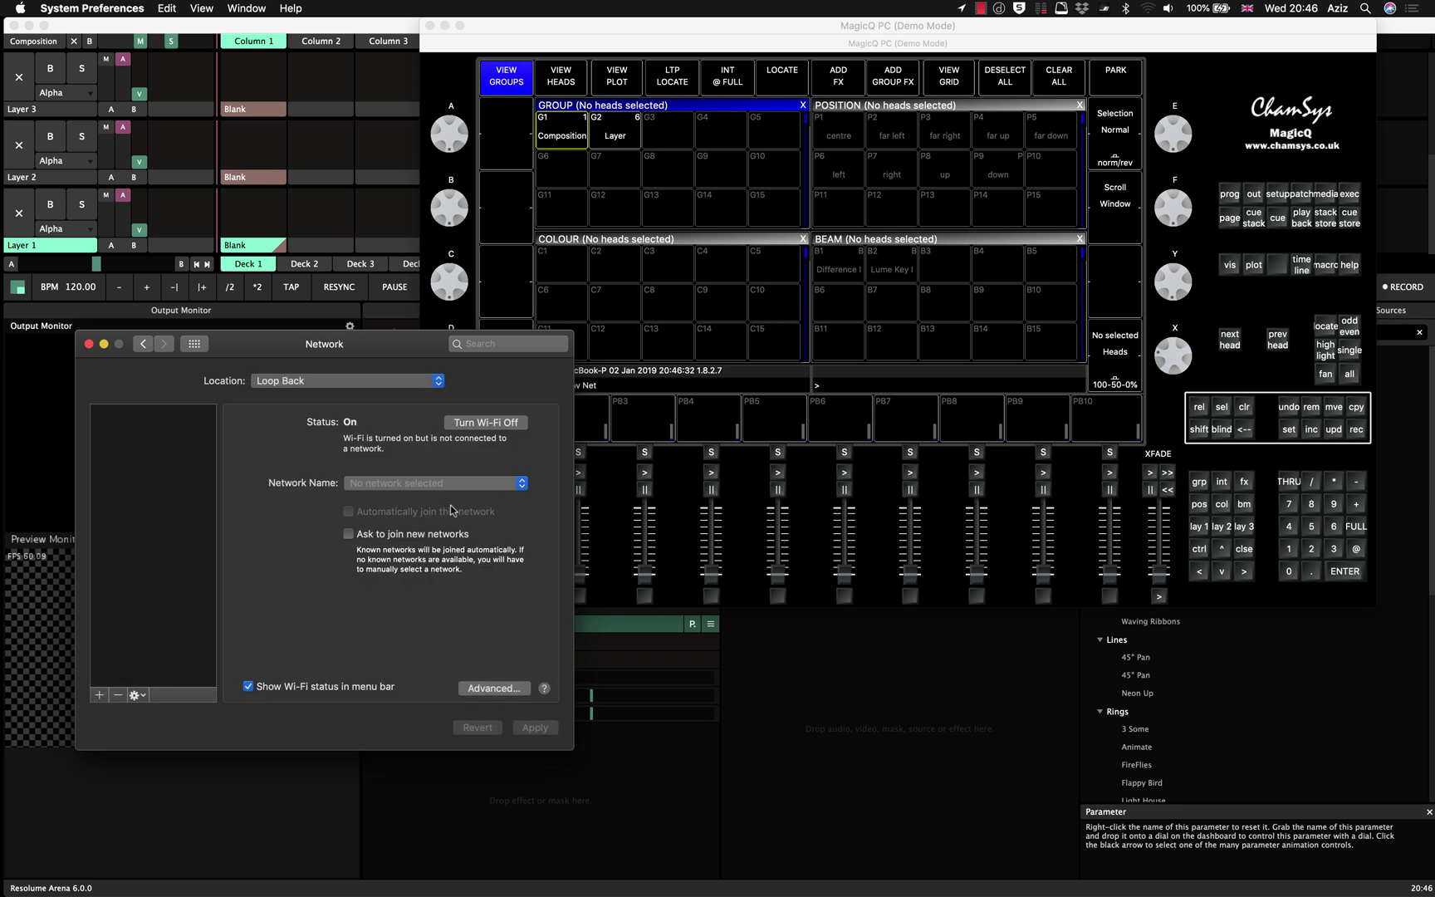
pyautogui.click(301, 382)
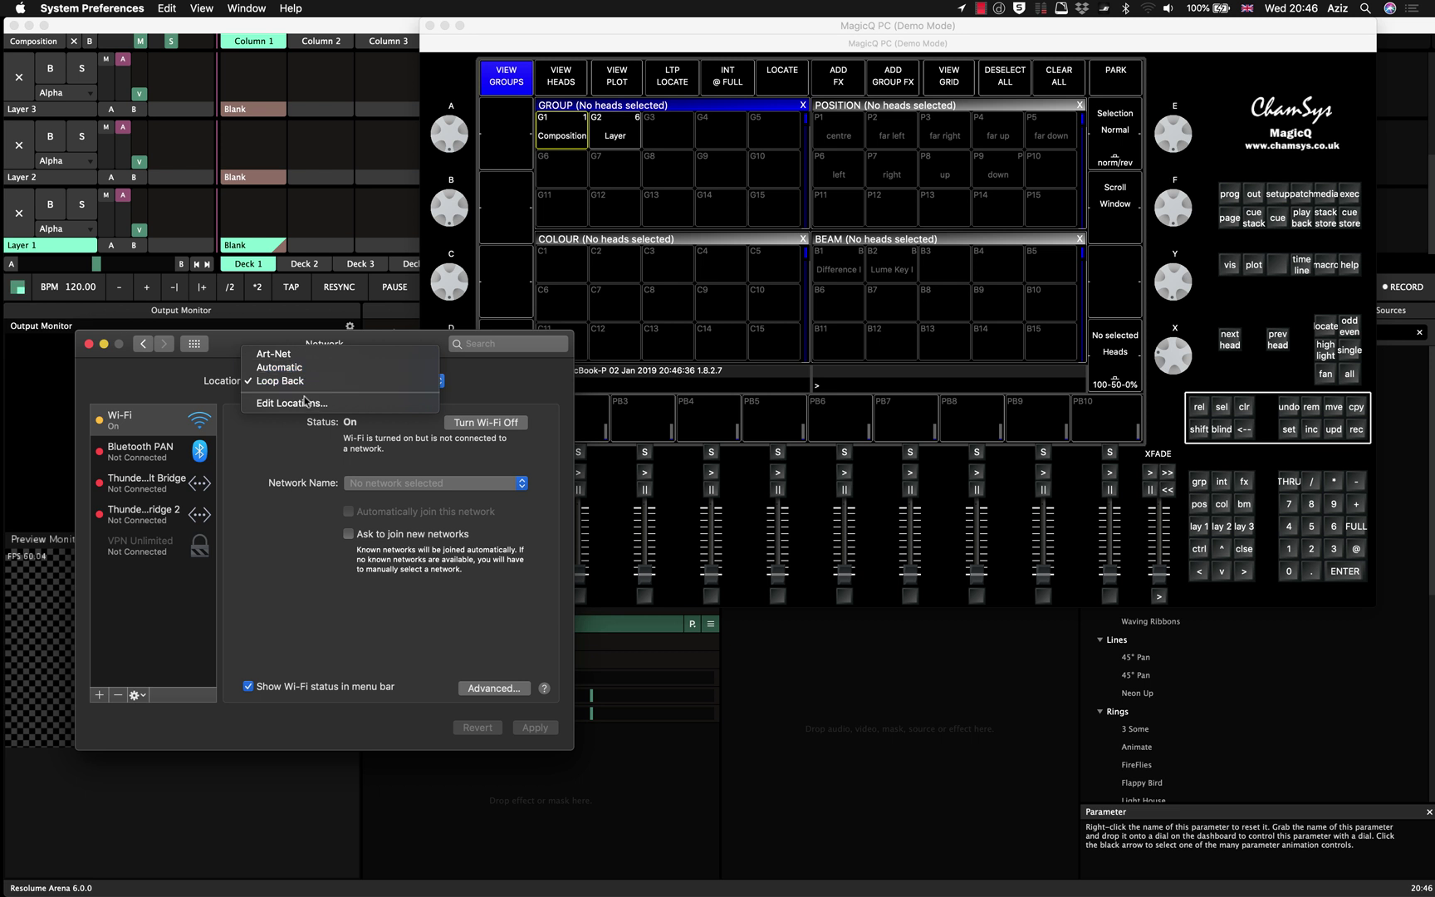
pyautogui.click(296, 404)
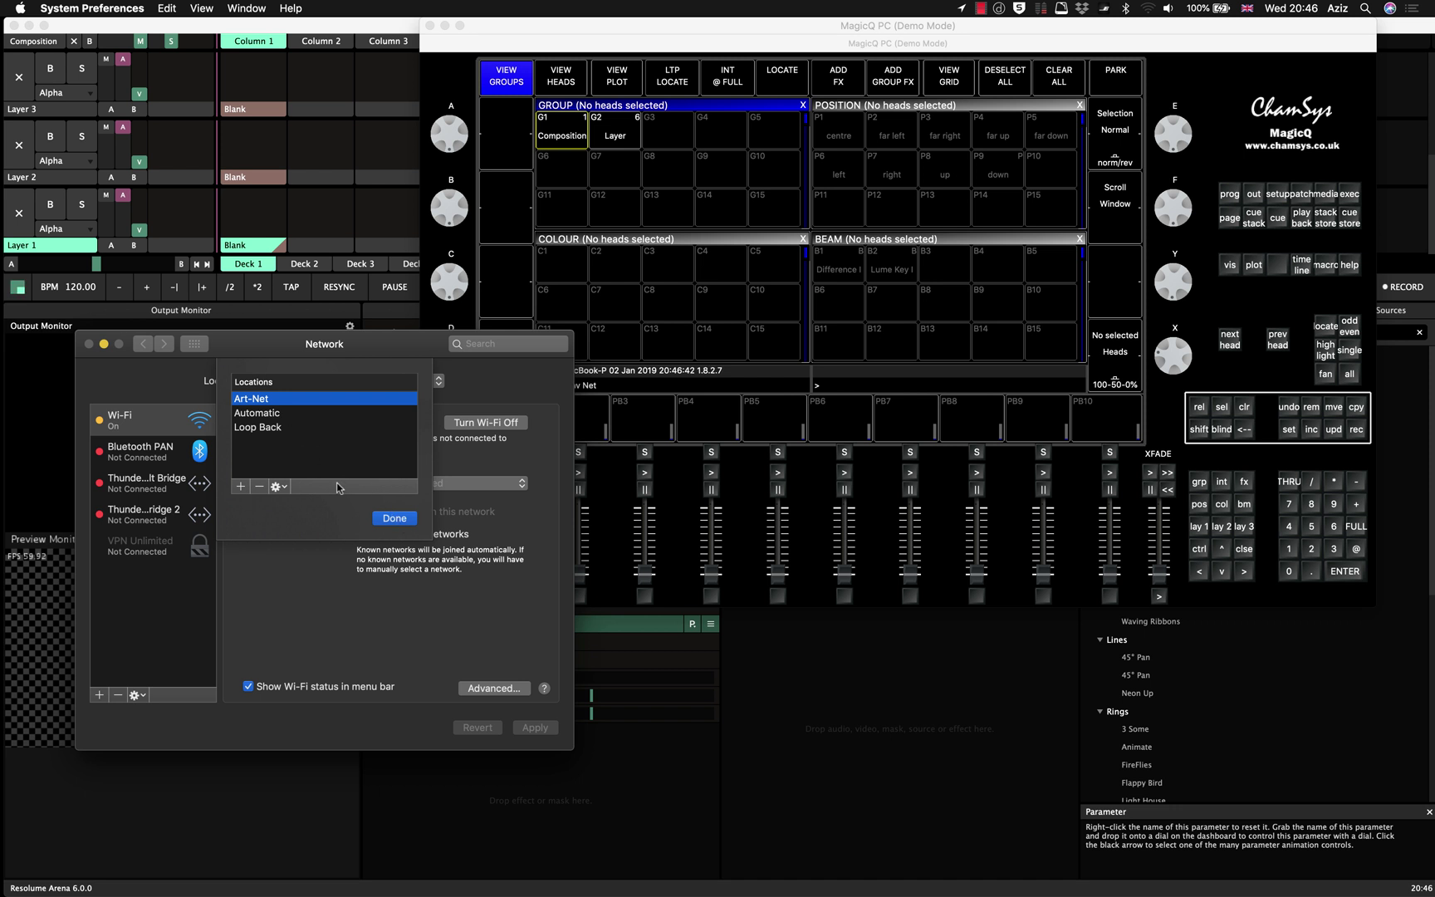
pyautogui.click(394, 517)
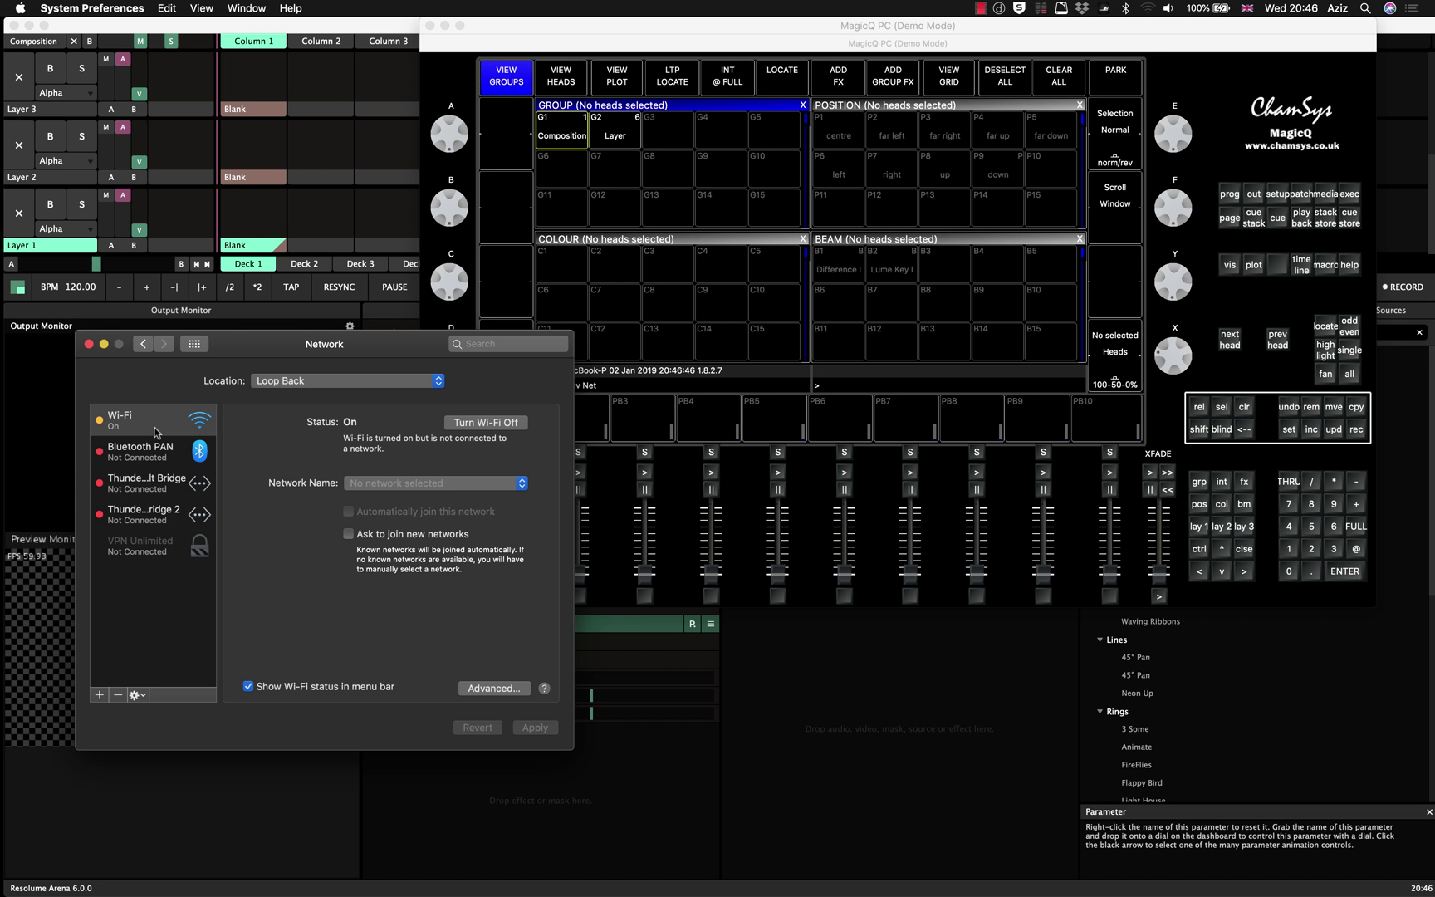
# - Confirm Thunderbolt Bridge IPv4 stays Manually at 2.0.0.1, subnet 255.0.0.0
pyautogui.click(141, 488)
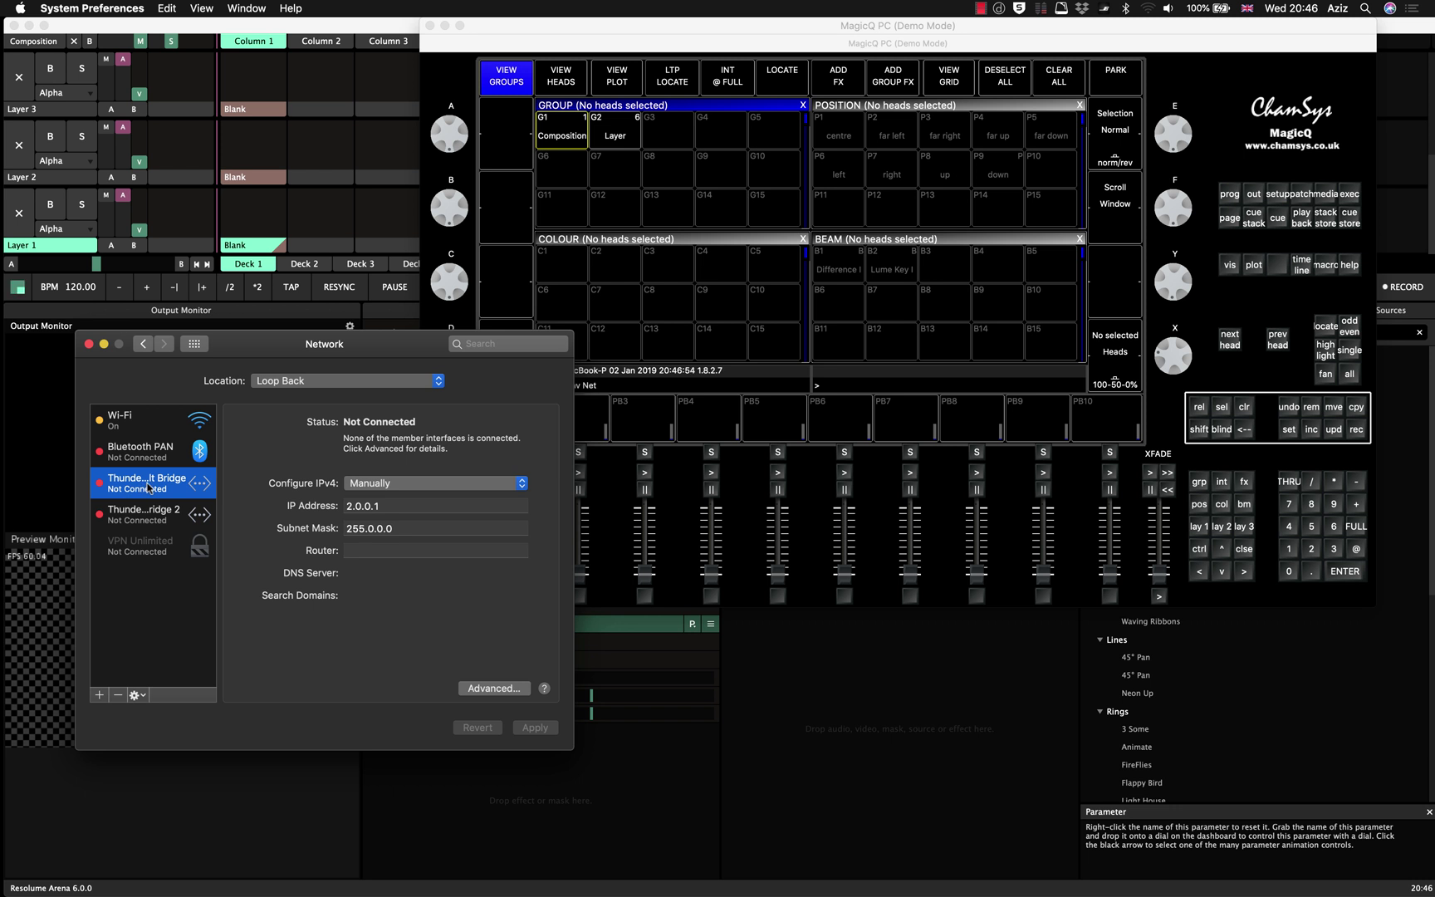
pyautogui.click(457, 486)
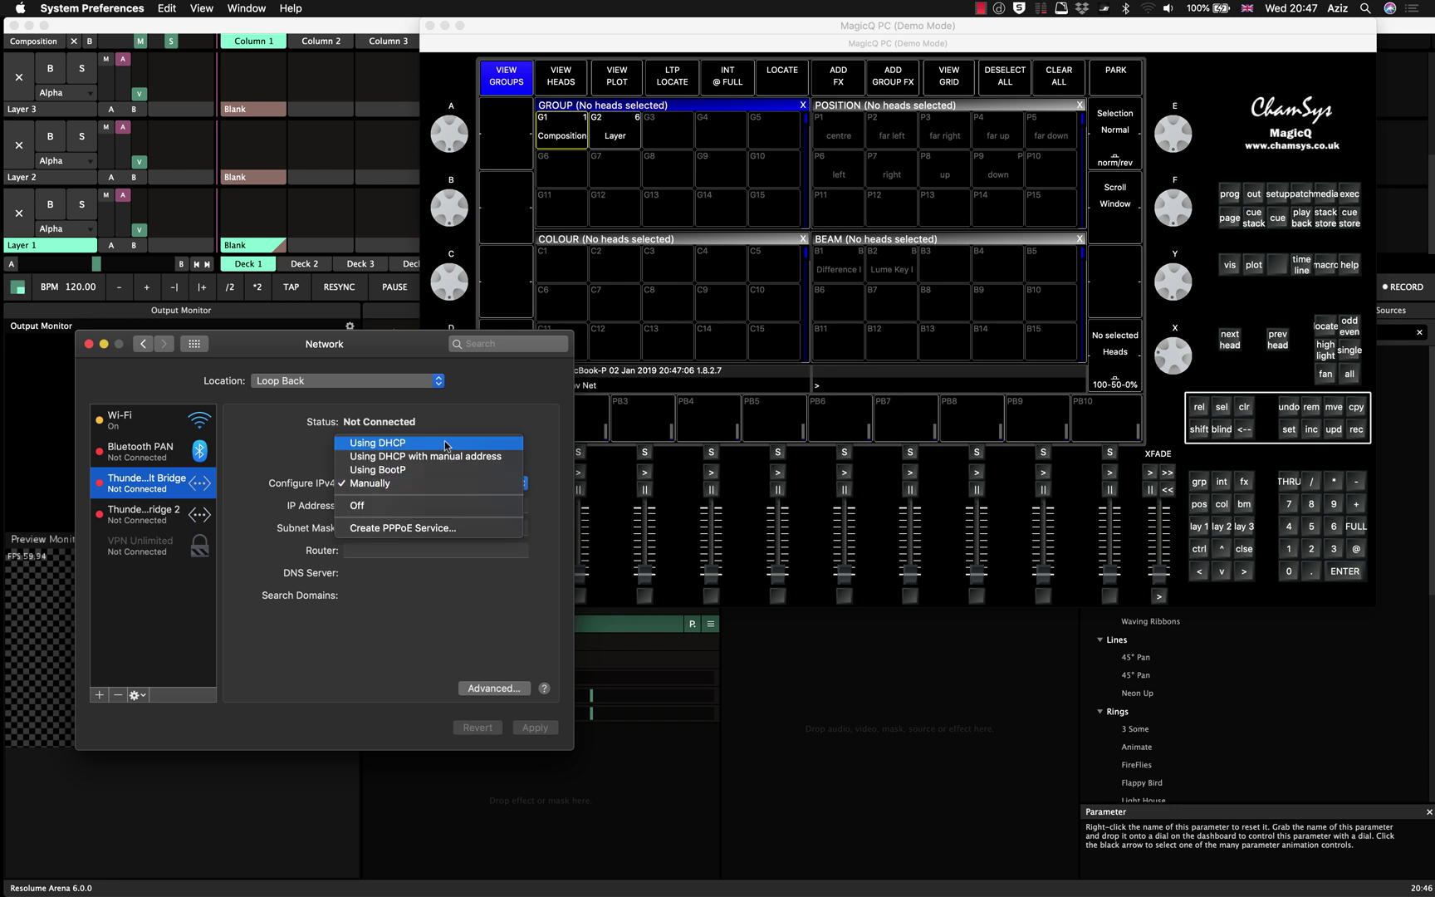
pyautogui.click(491, 400)
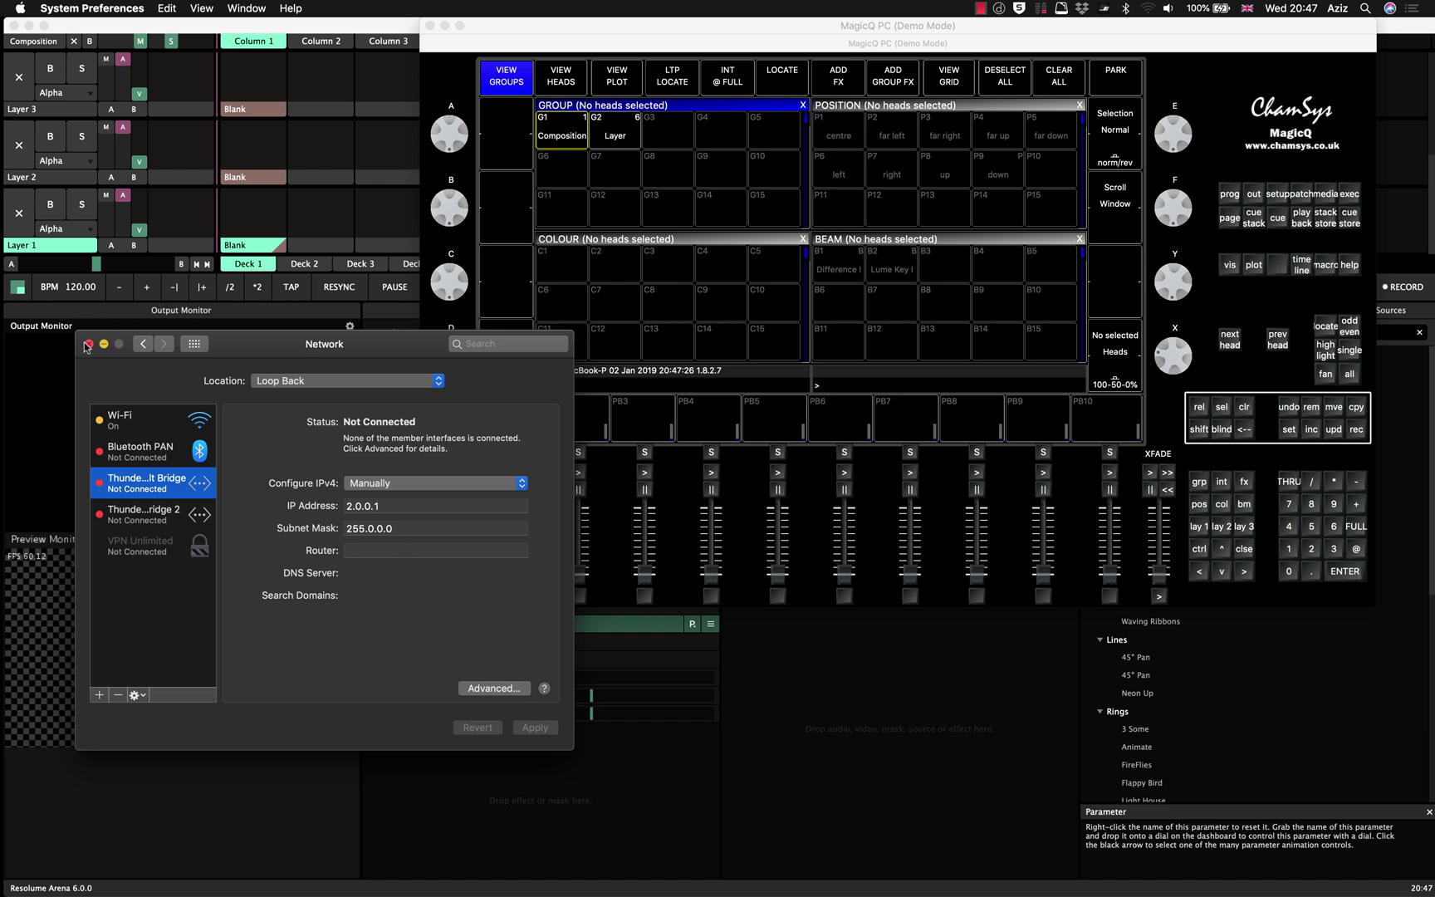
# - Go back to Sharing preferences and select the Internet Sharing service
pyautogui.moveTo(232, 347); pyautogui.dragTo(409, 277)
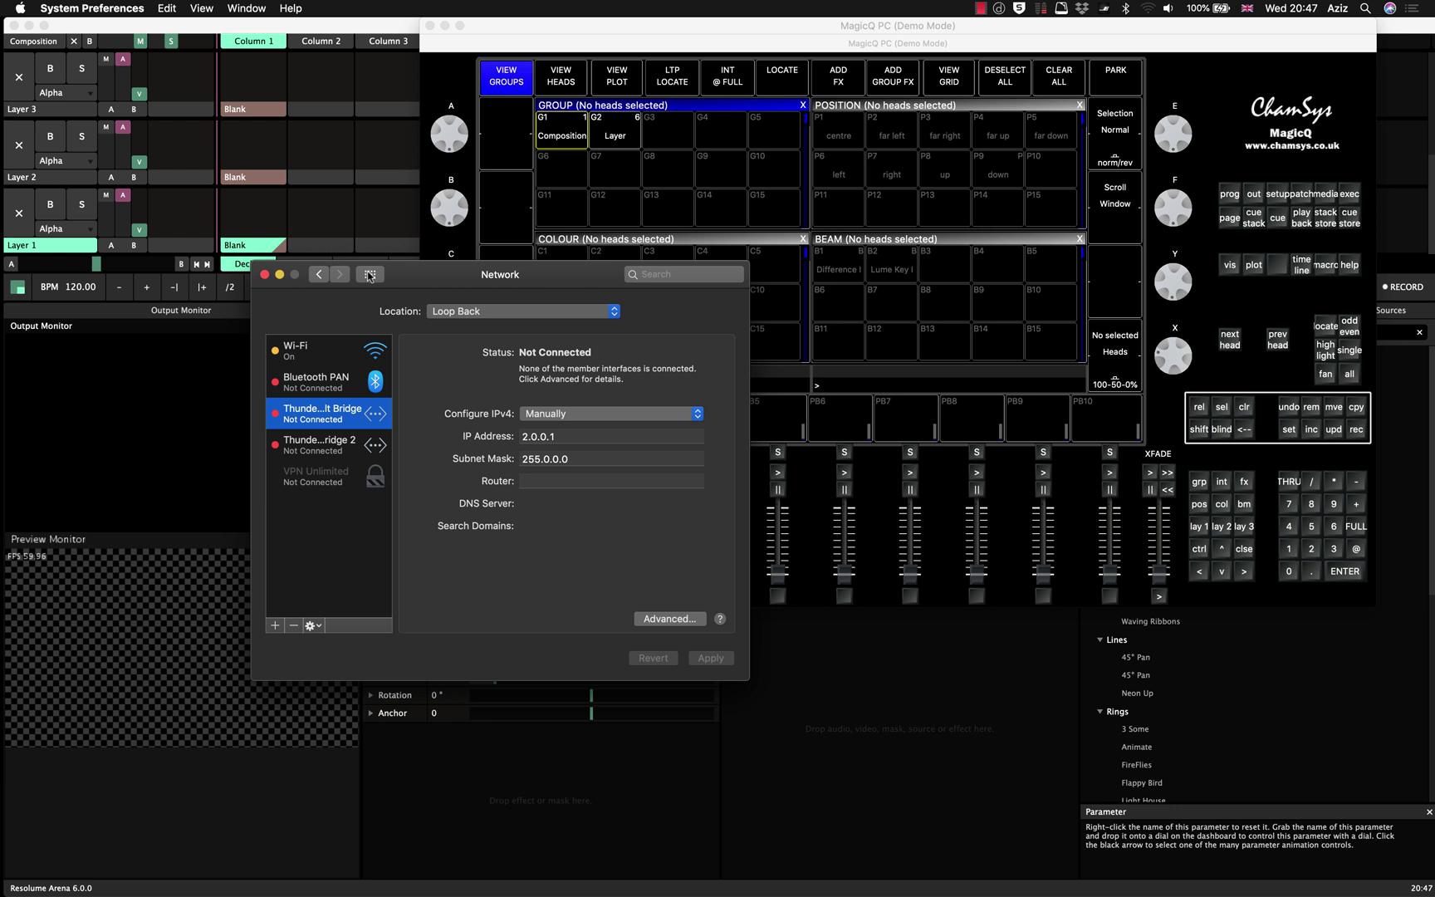
pyautogui.click(369, 275)
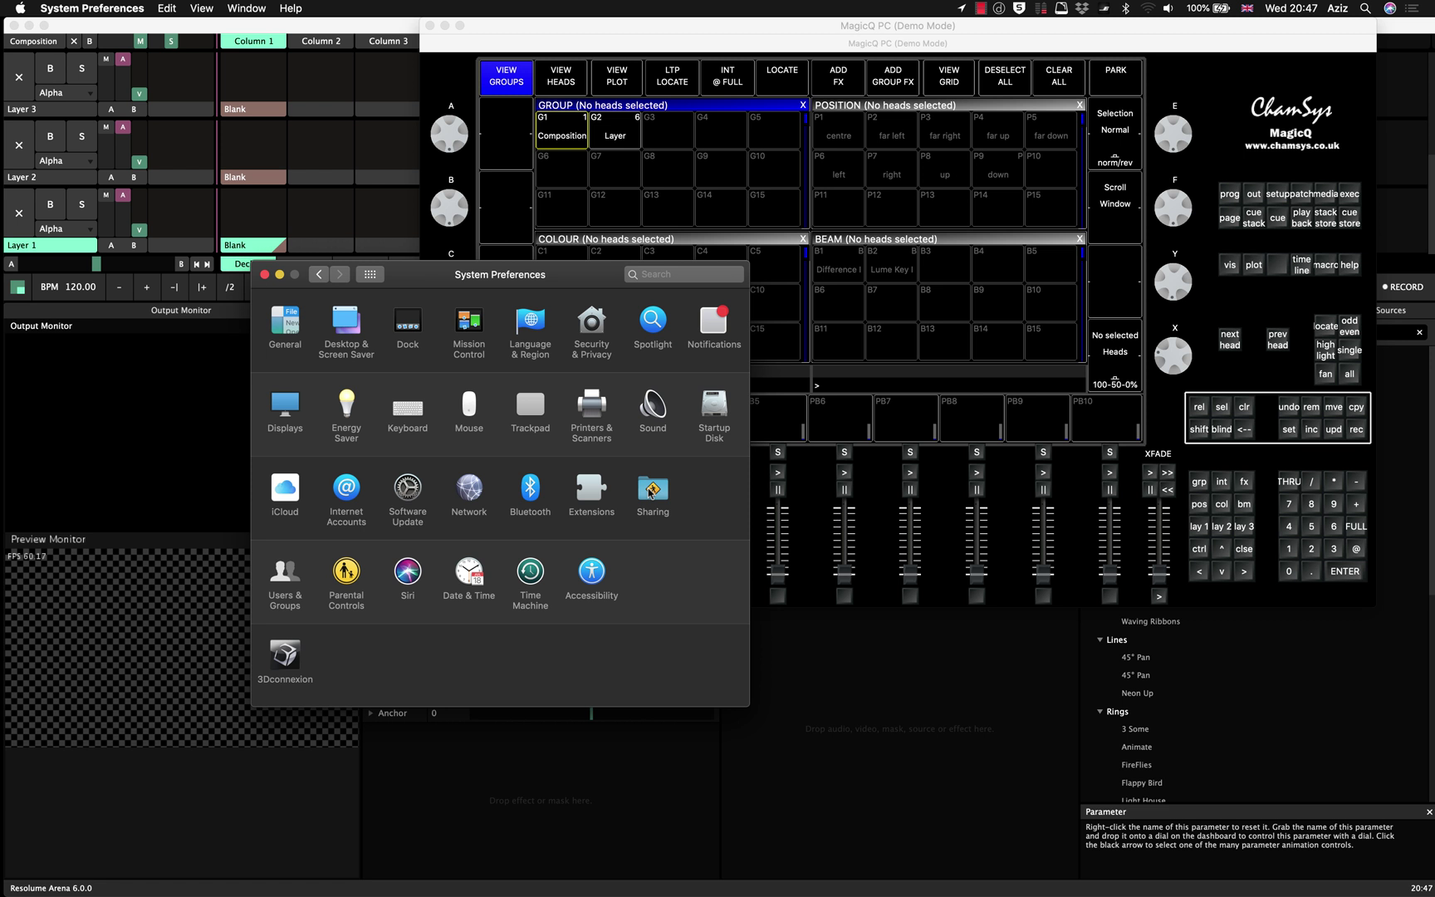
pyautogui.click(651, 493)
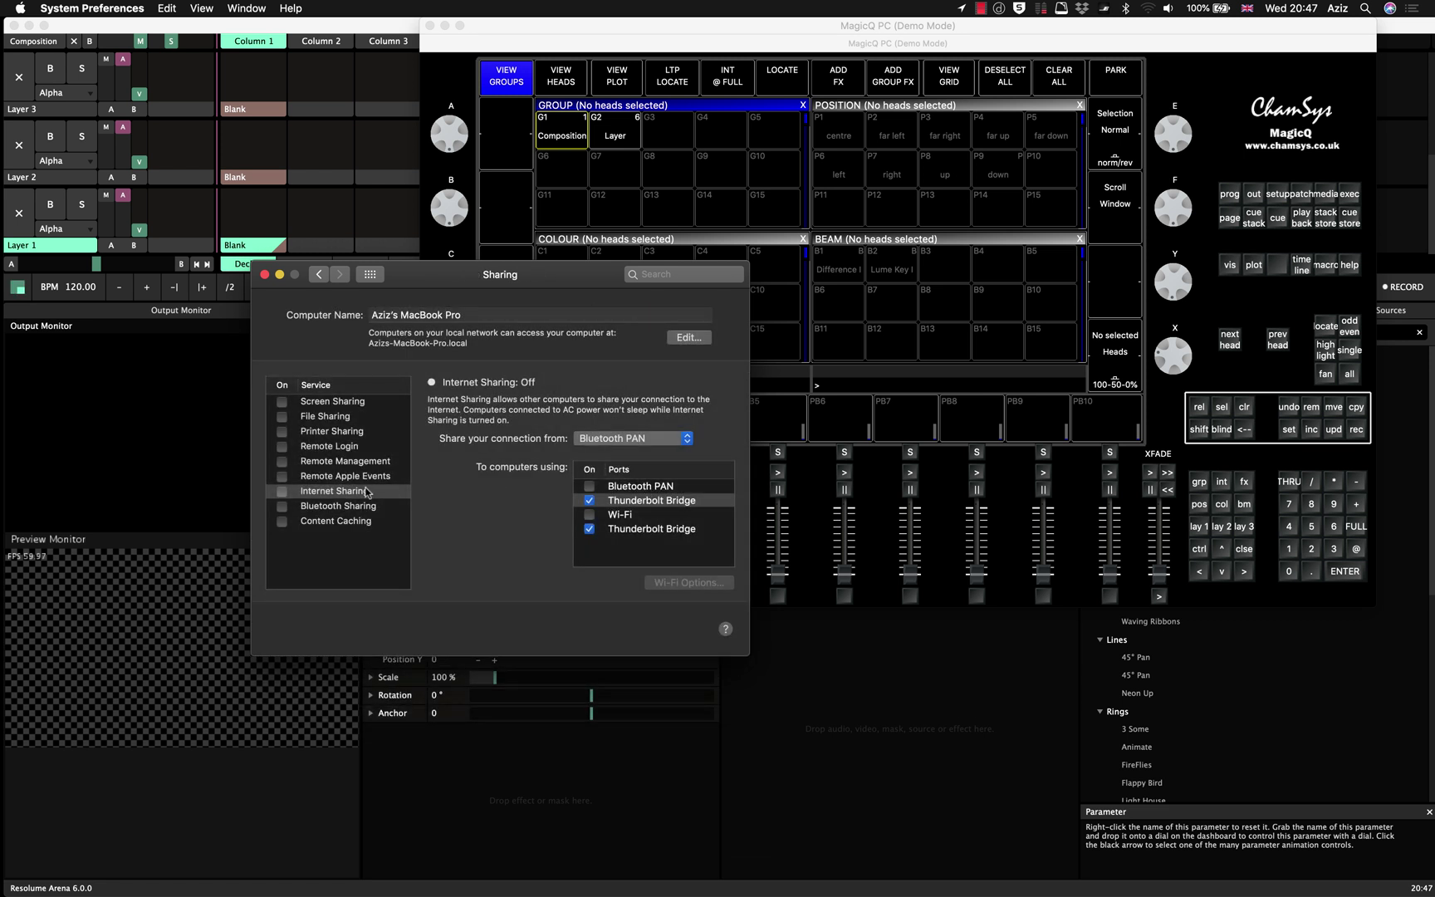
pyautogui.click(340, 503)
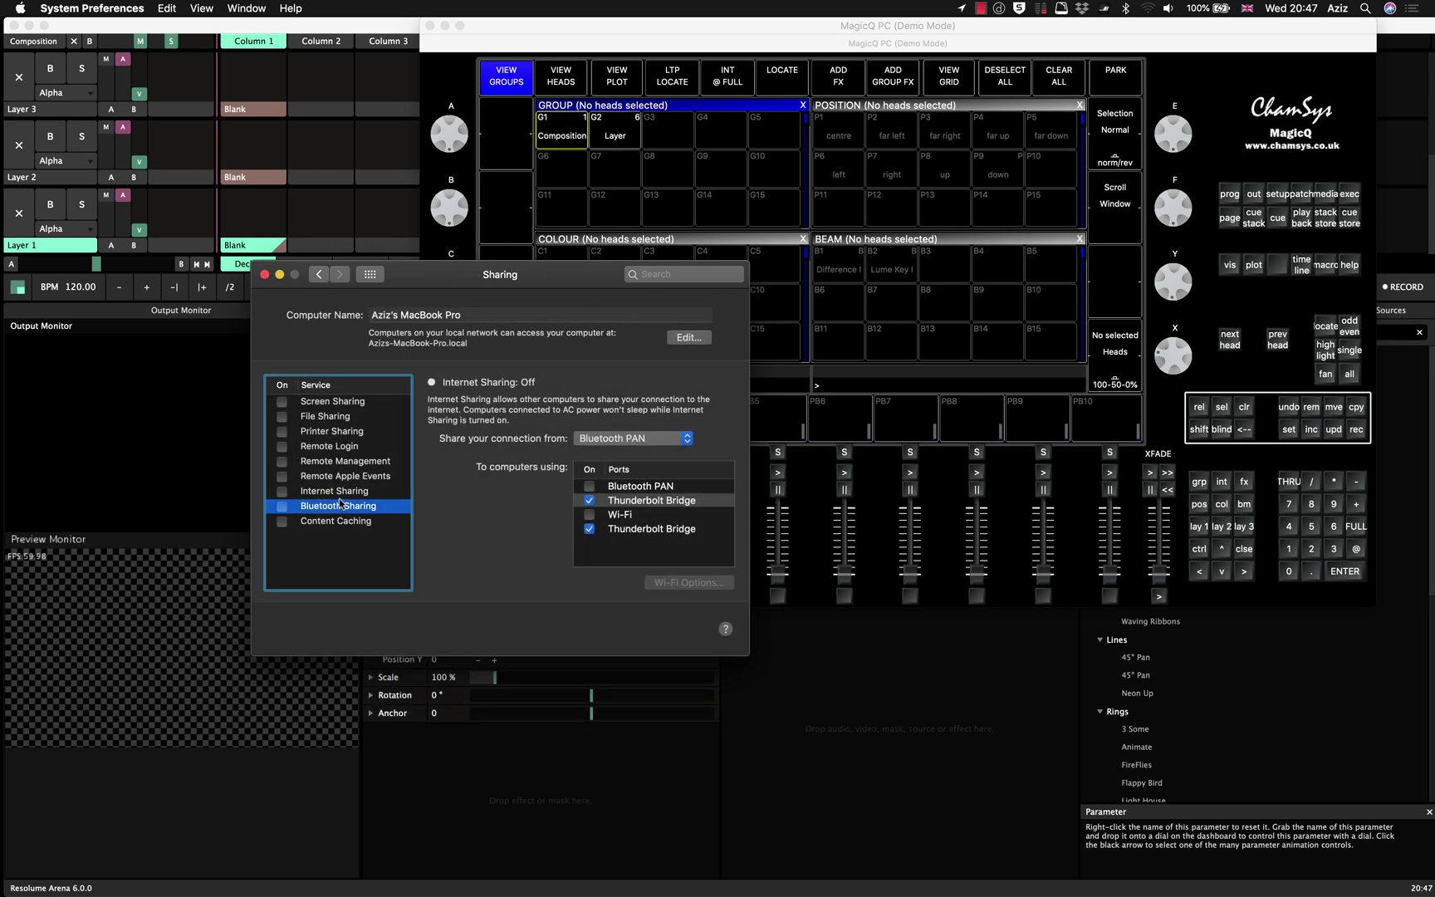
pyautogui.click(344, 492)
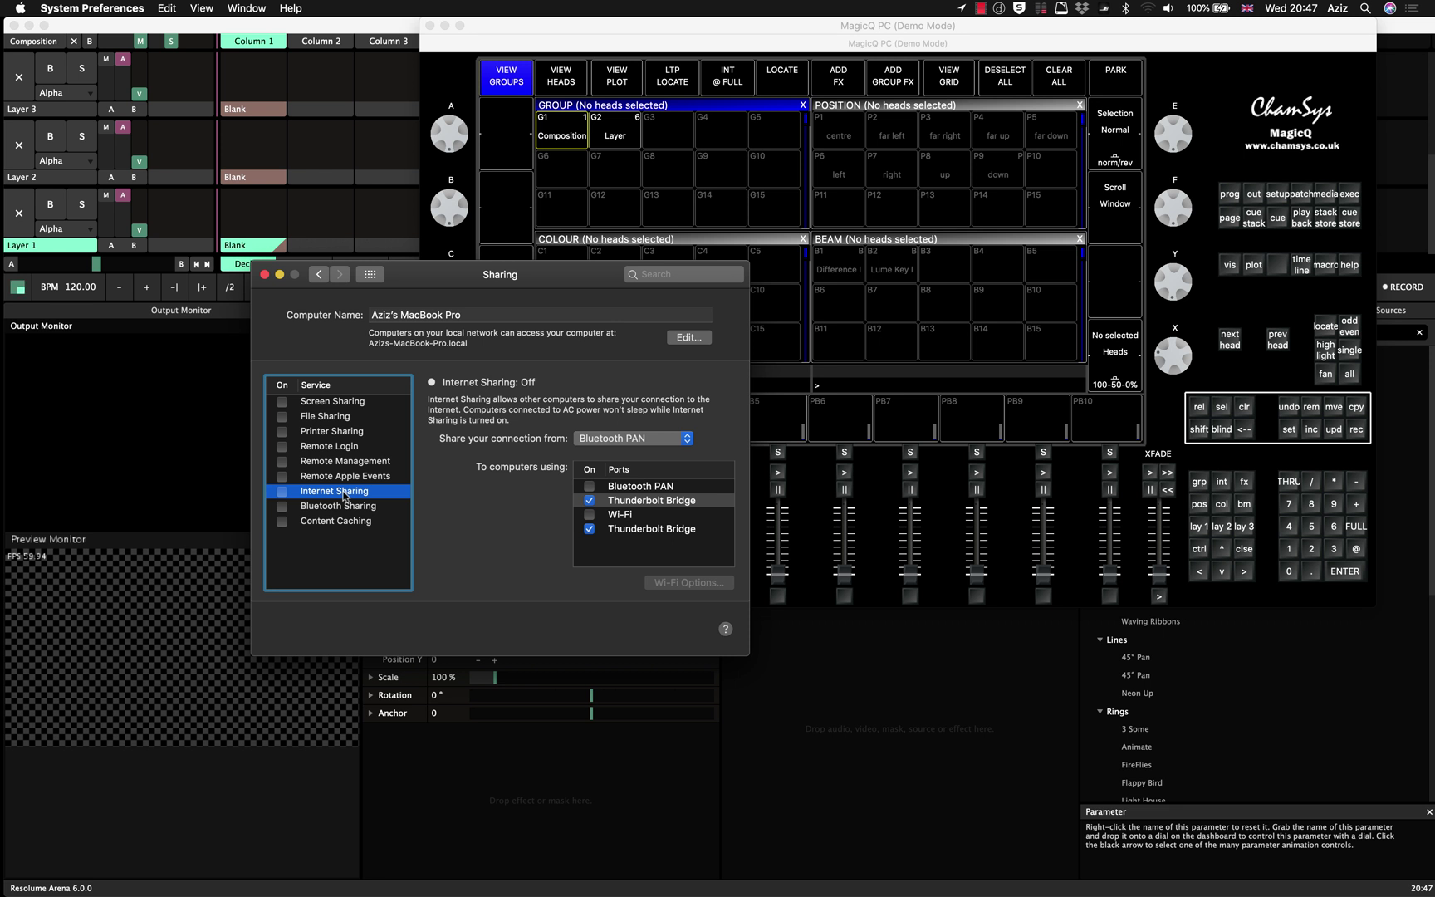
# - Share Wi-Fi to the first Thunderbolt Bridge port only and start Internet Sharing
pyautogui.click(634, 439)
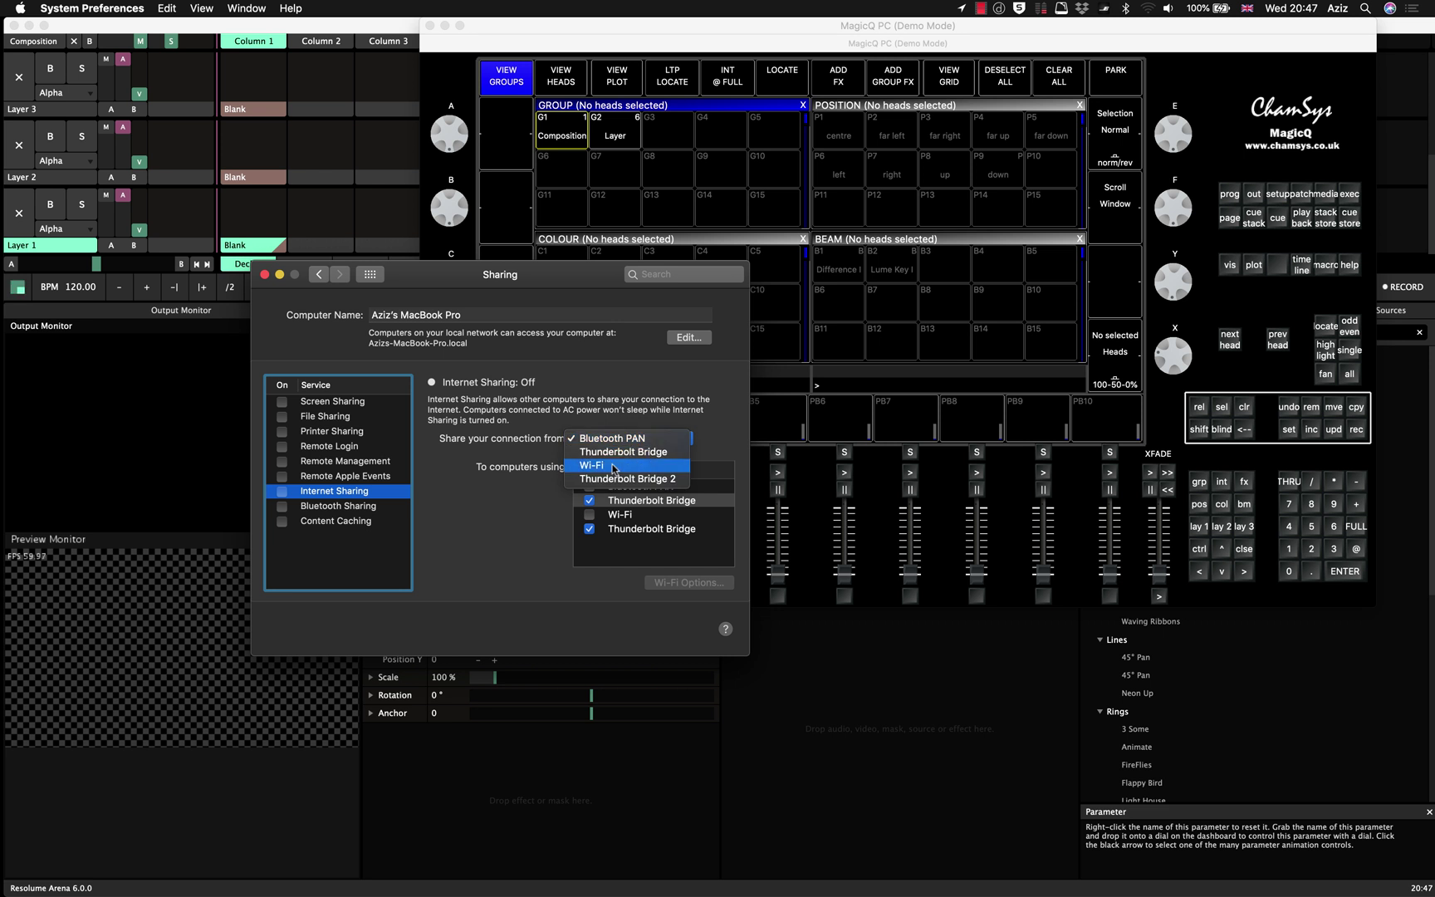
pyautogui.click(614, 467)
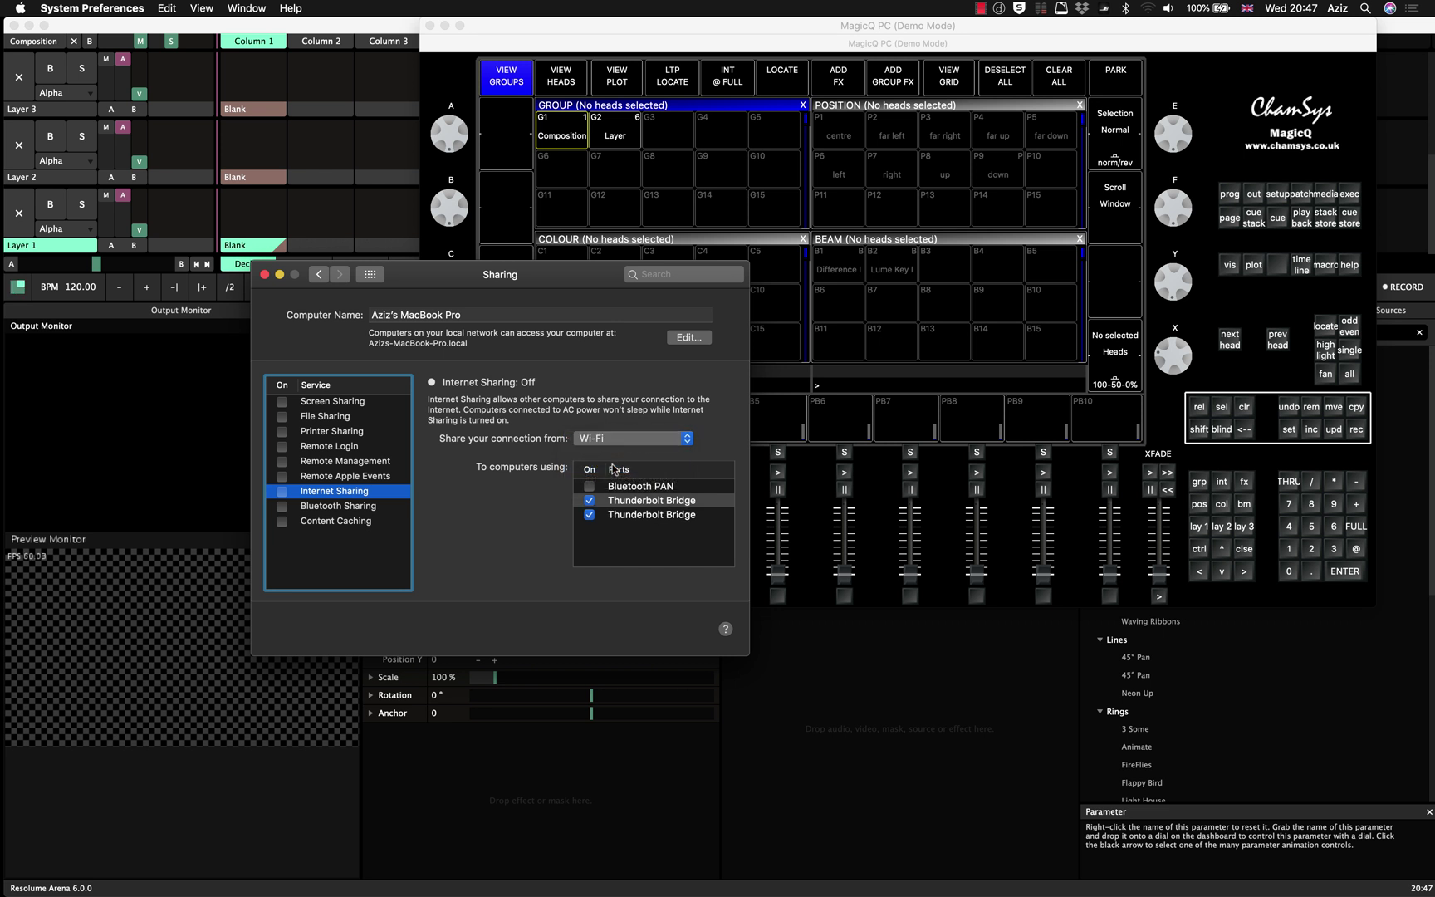
pyautogui.click(591, 515)
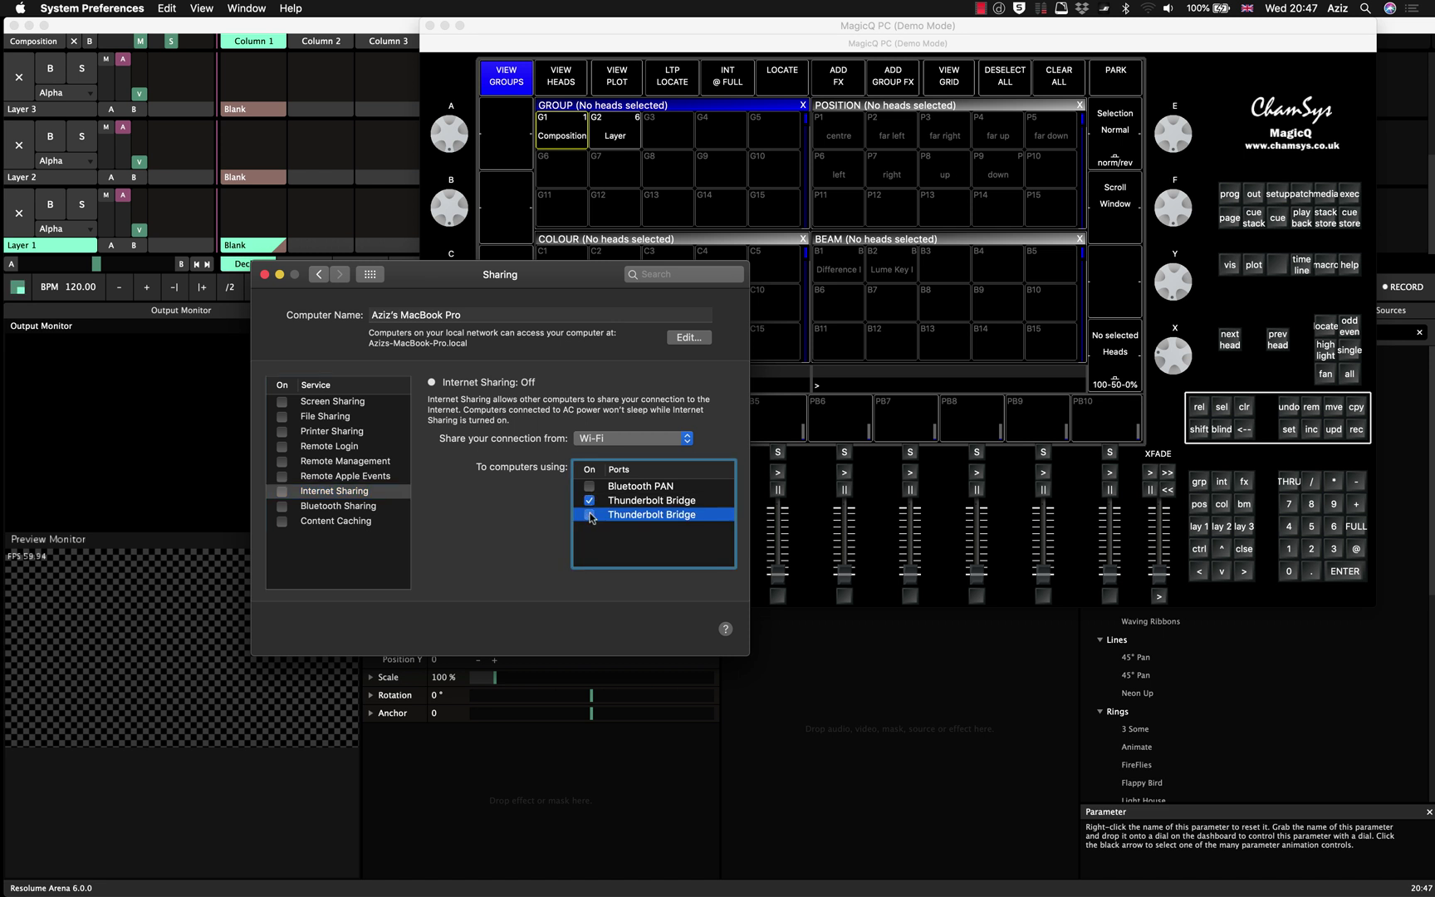
pyautogui.click(594, 501)
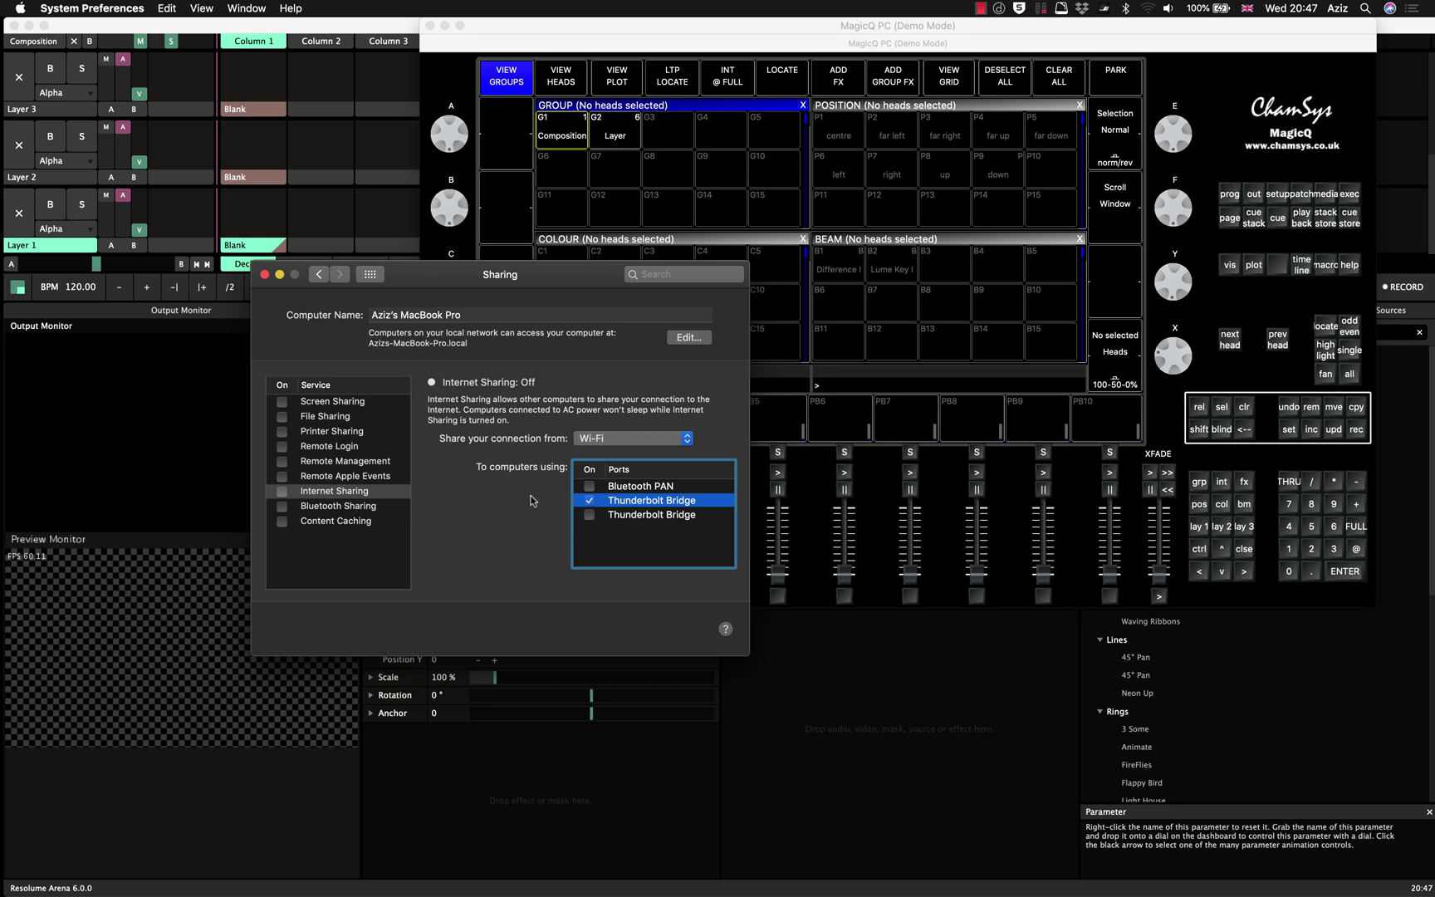
pyautogui.click(282, 496)
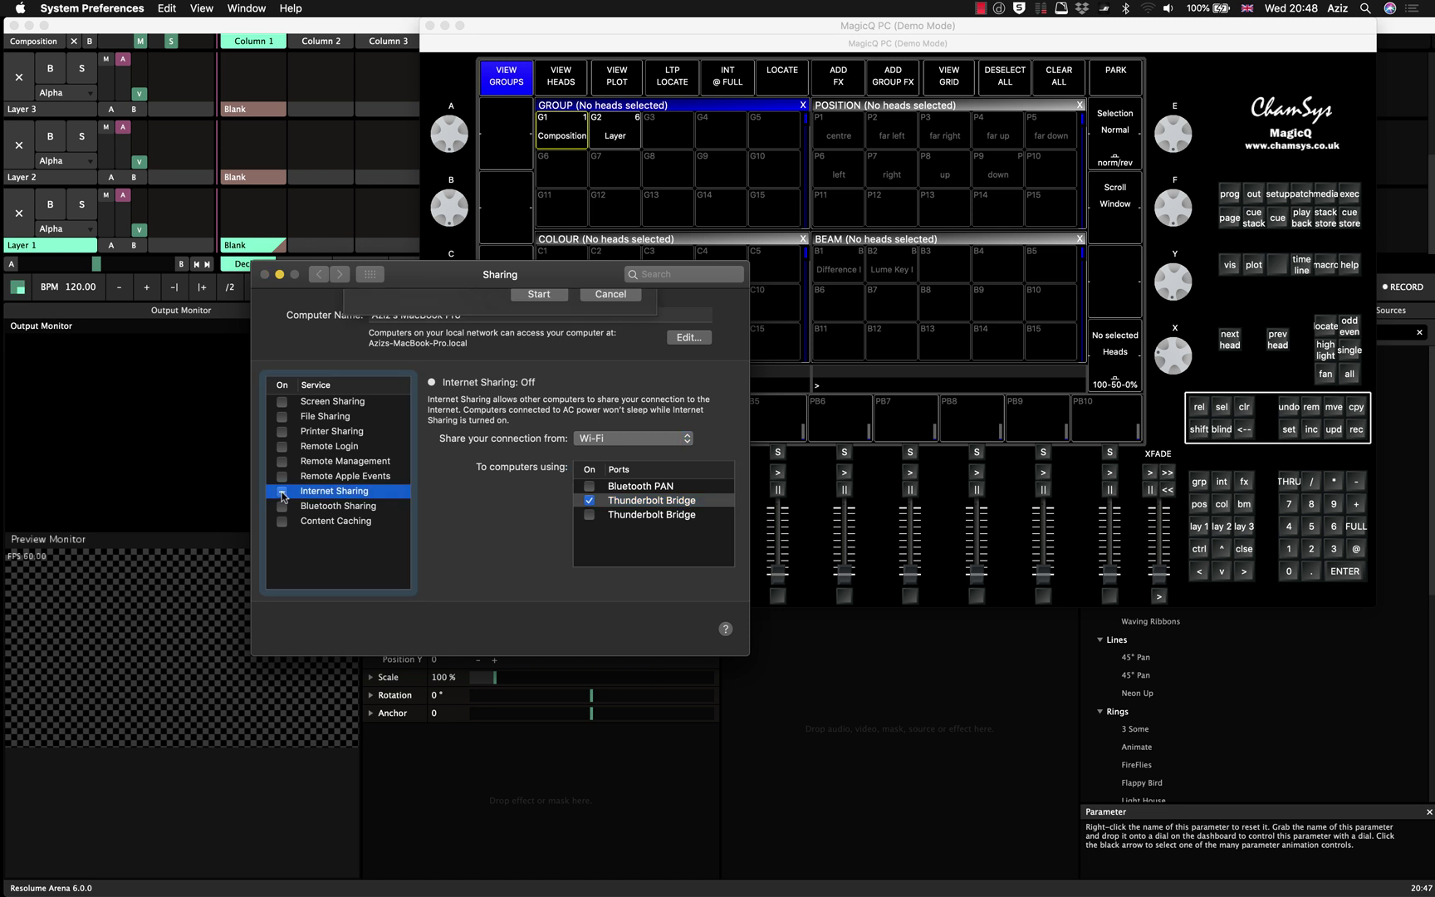
pyautogui.click(539, 399)
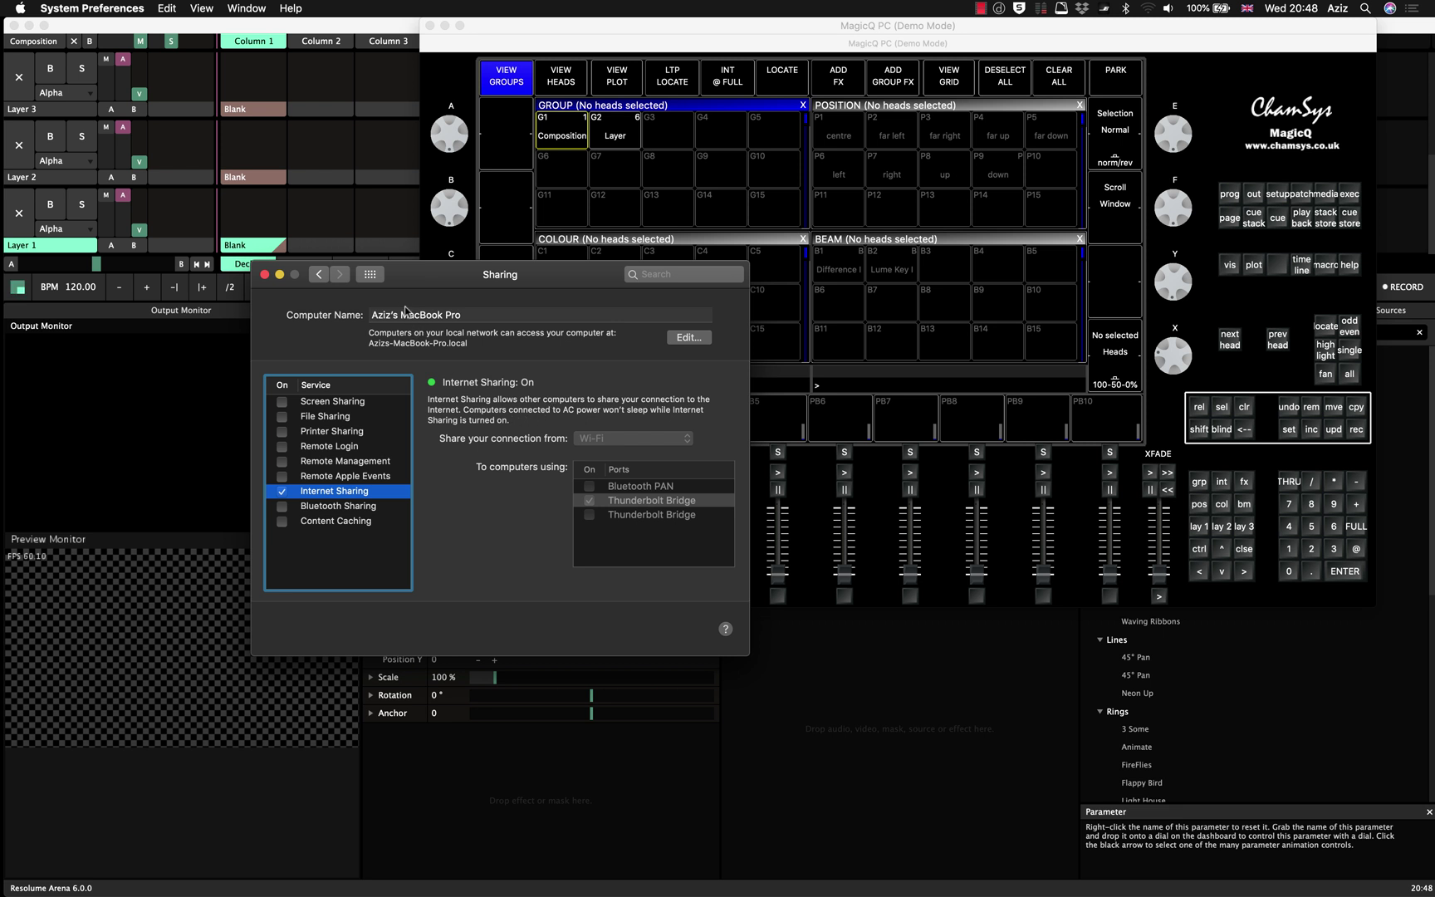
# - Create a computer-to-computer Wi-Fi network on channel 40 from the Wi-Fi menu
pyautogui.click(264, 276)
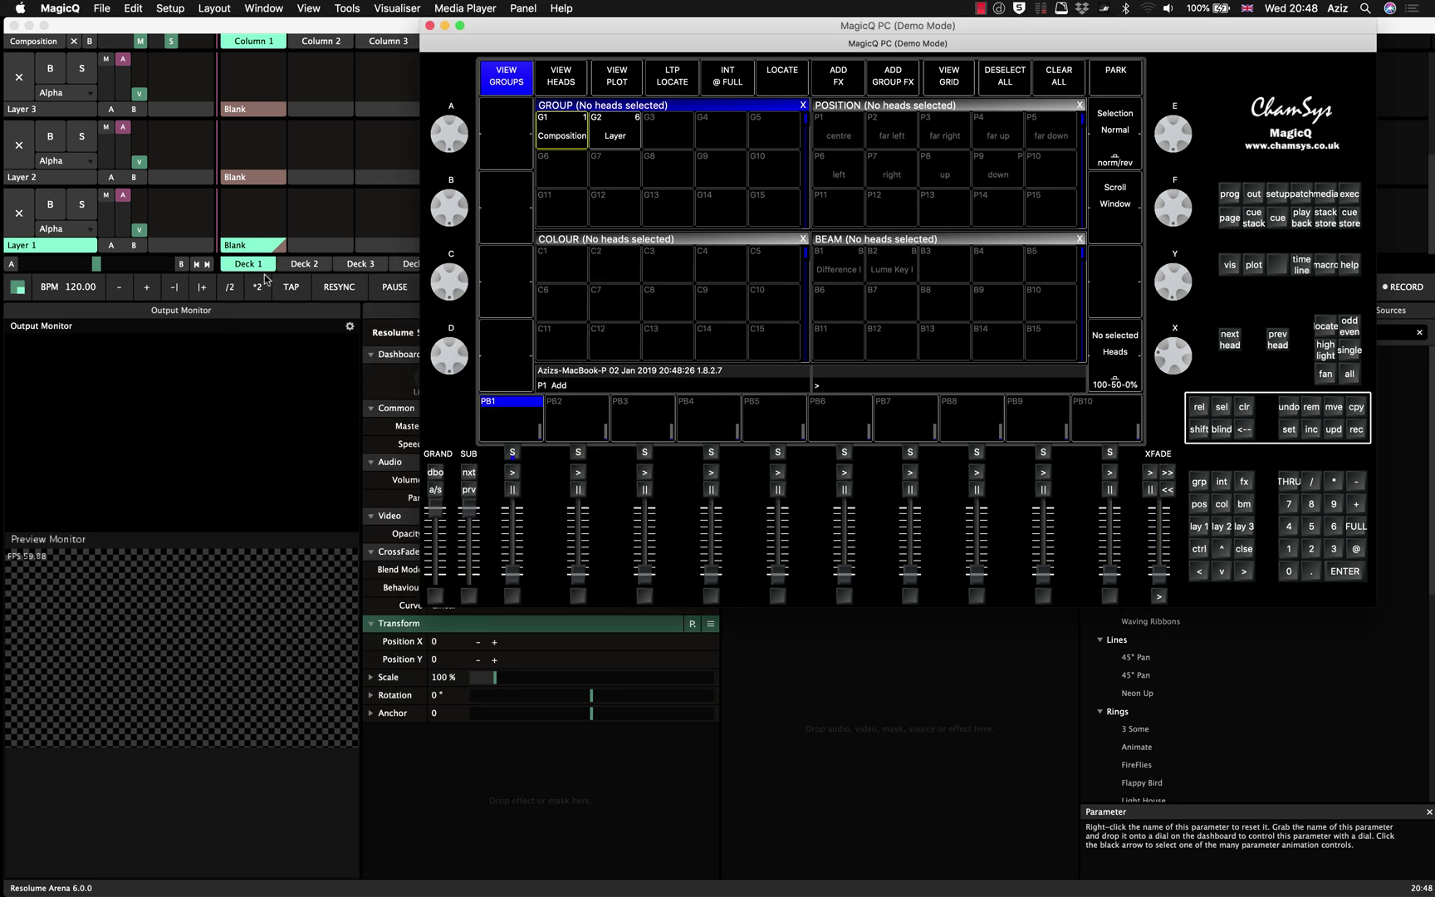
pyautogui.click(1147, 8)
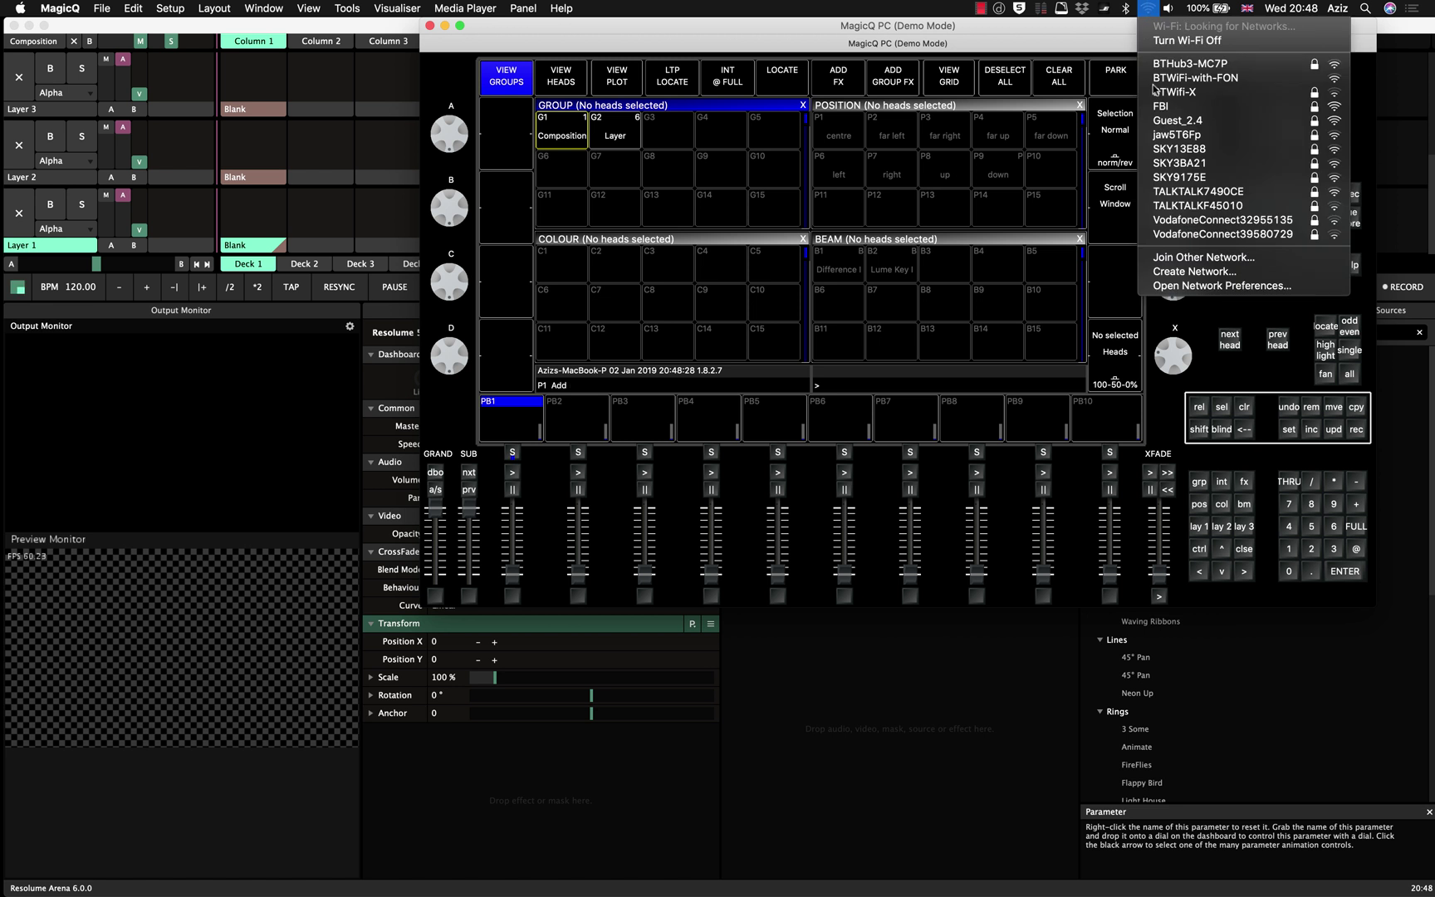
pyautogui.click(1192, 273)
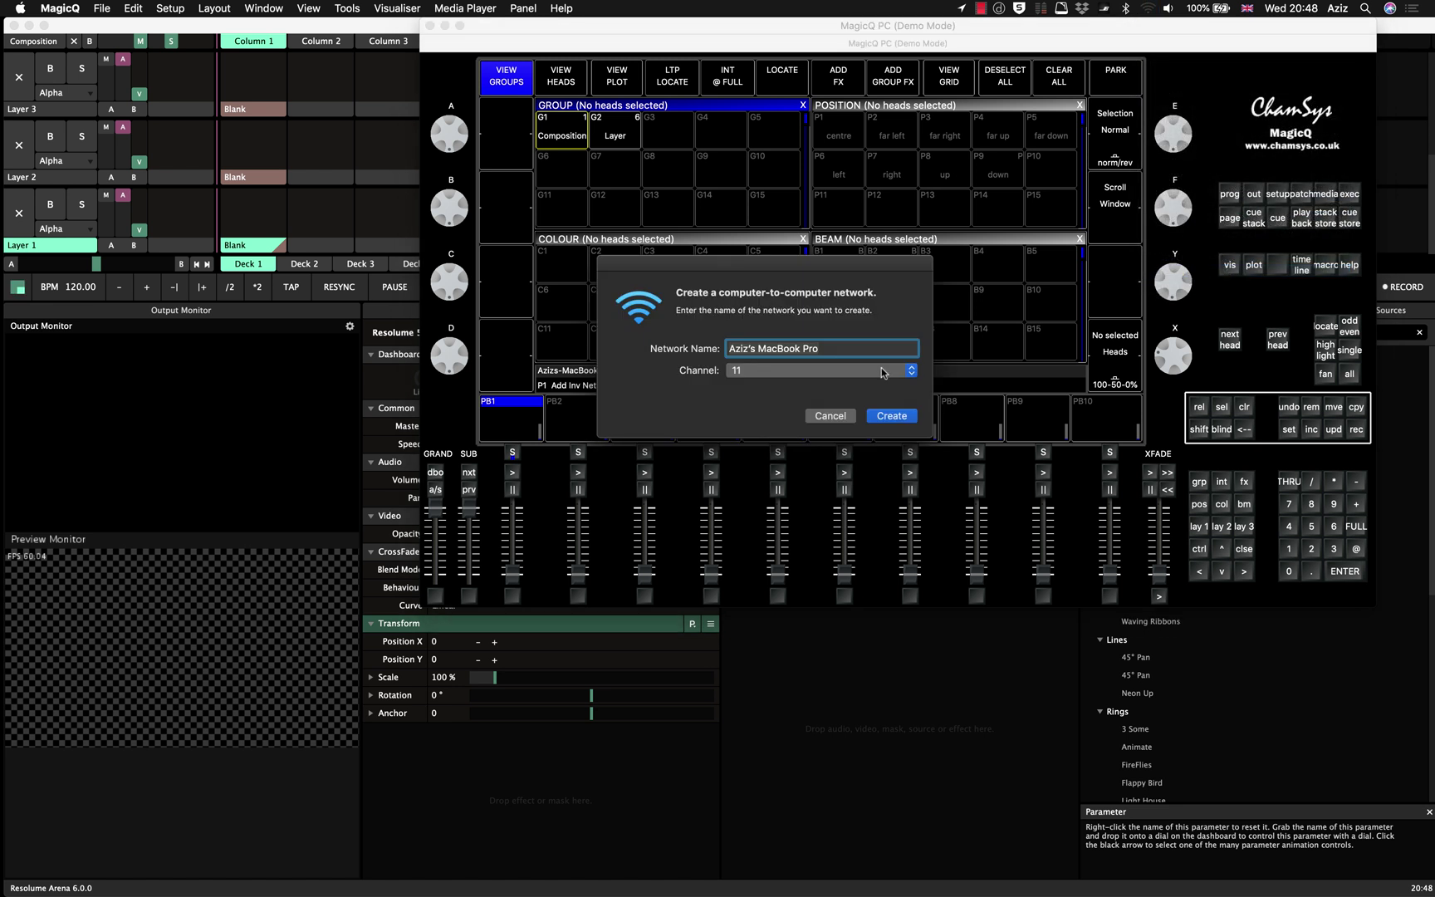
pyautogui.click(884, 372)
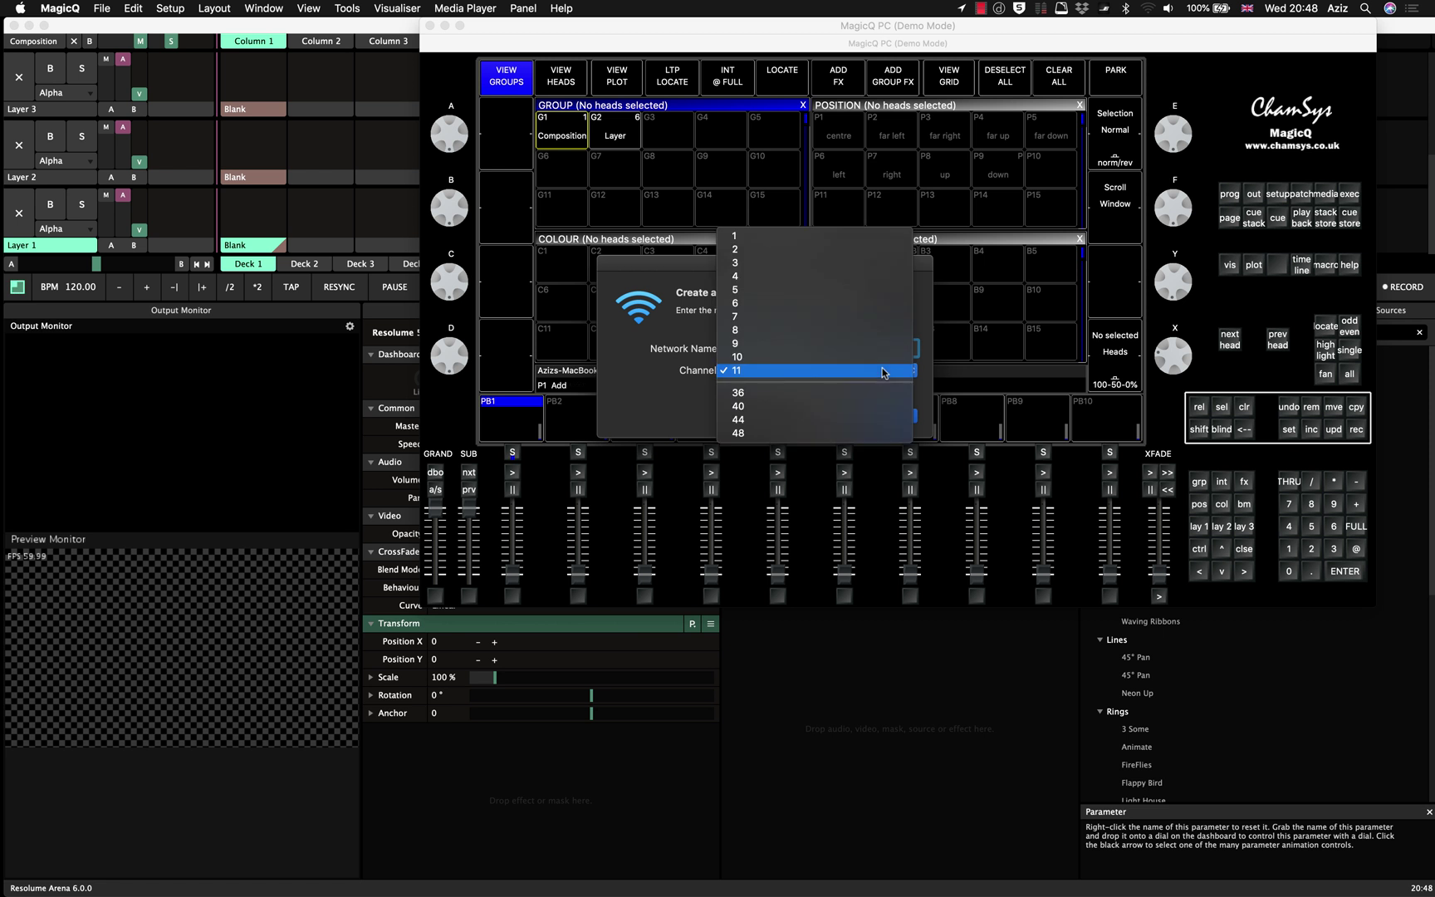
pyautogui.click(836, 406)
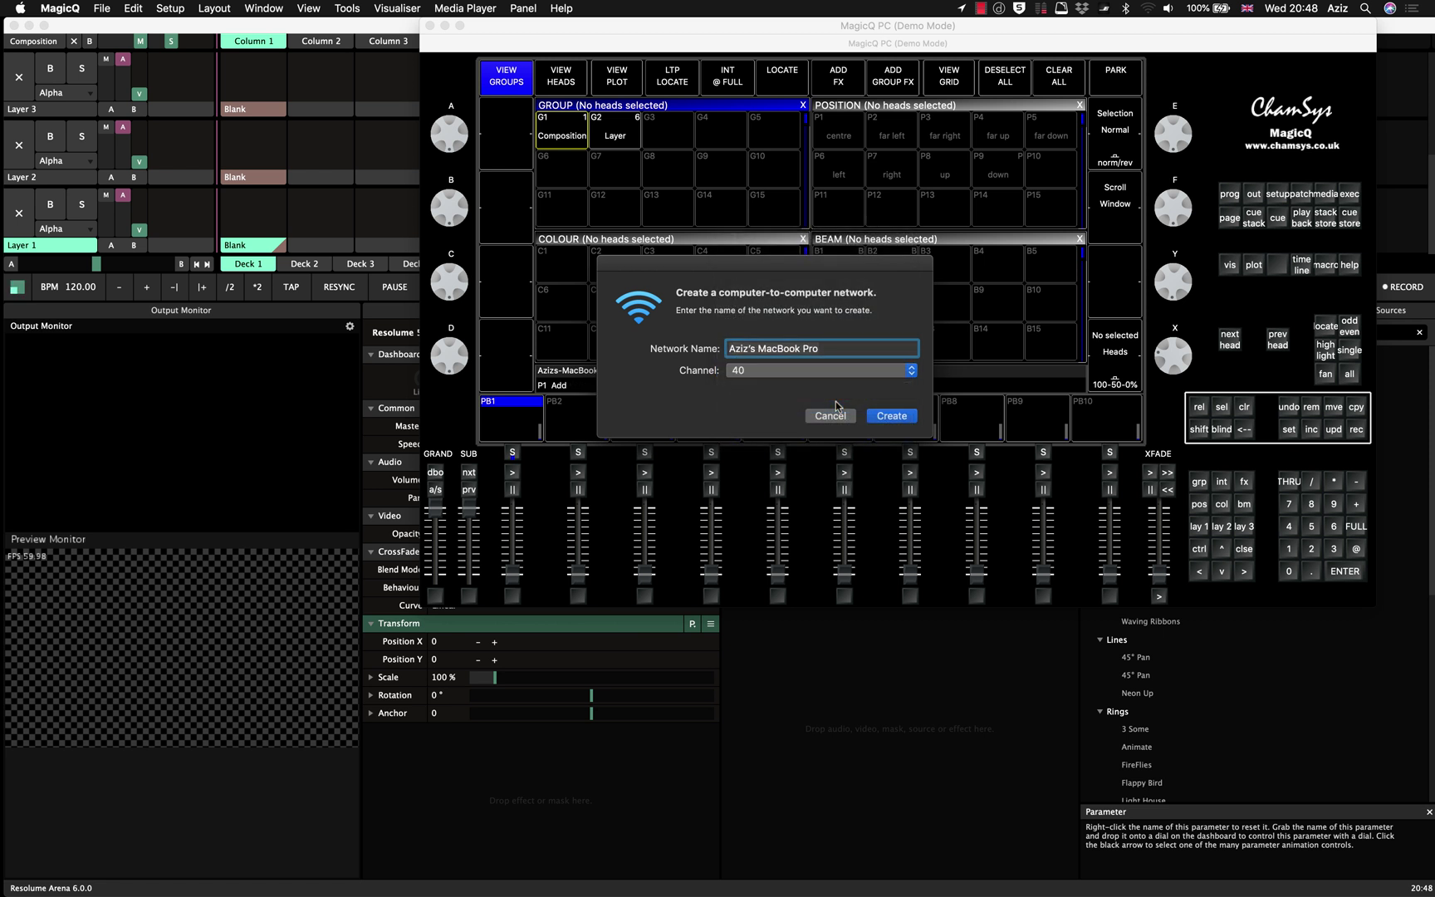
pyautogui.click(901, 417)
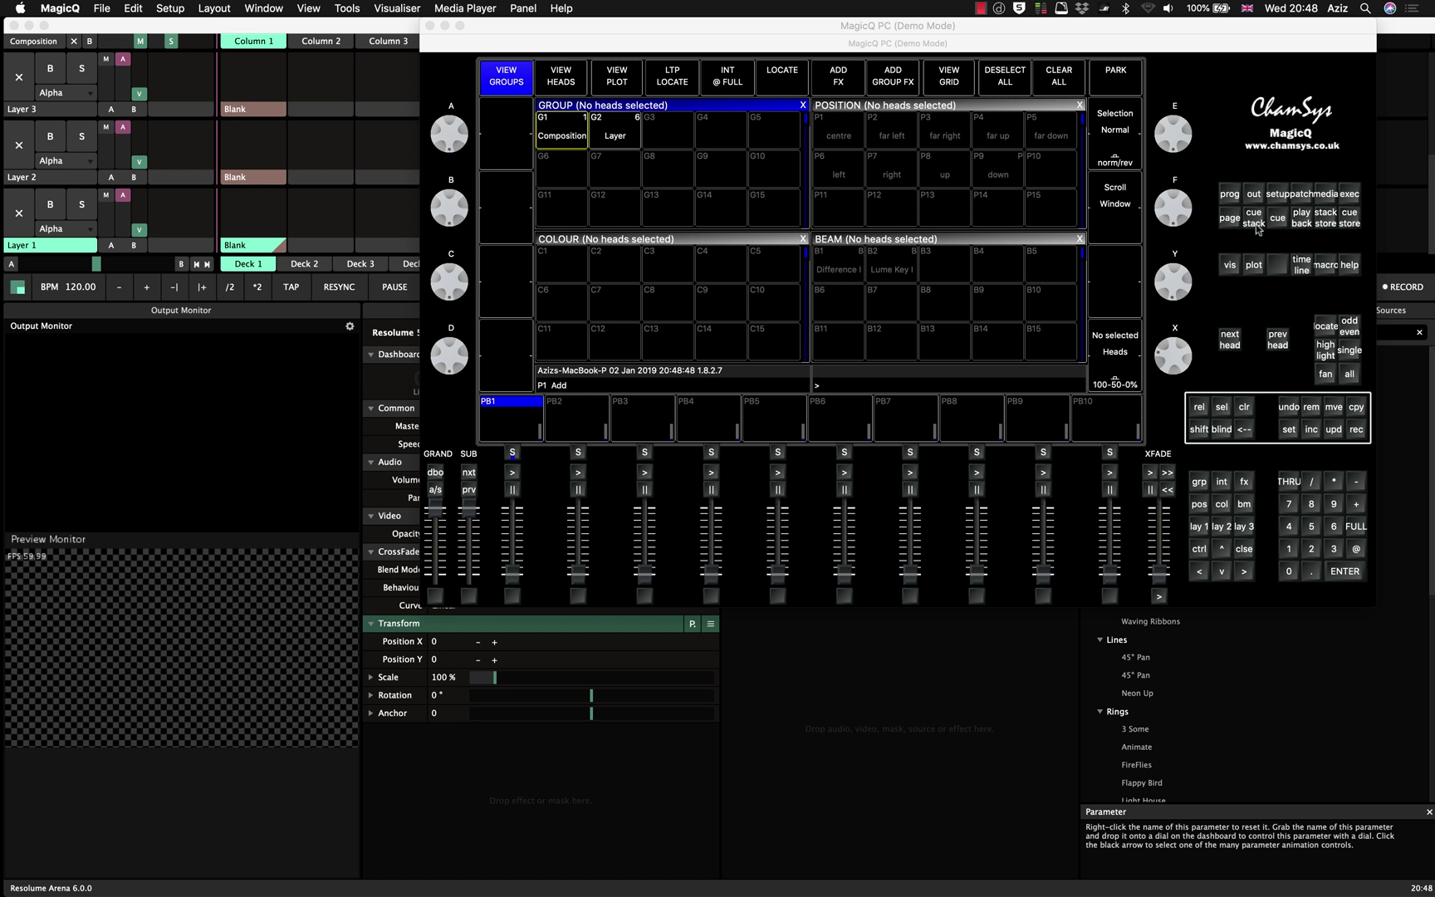
# - Set MagicQ's network IP address to 2.0.0.1 in Setup
pyautogui.click(1280, 198)
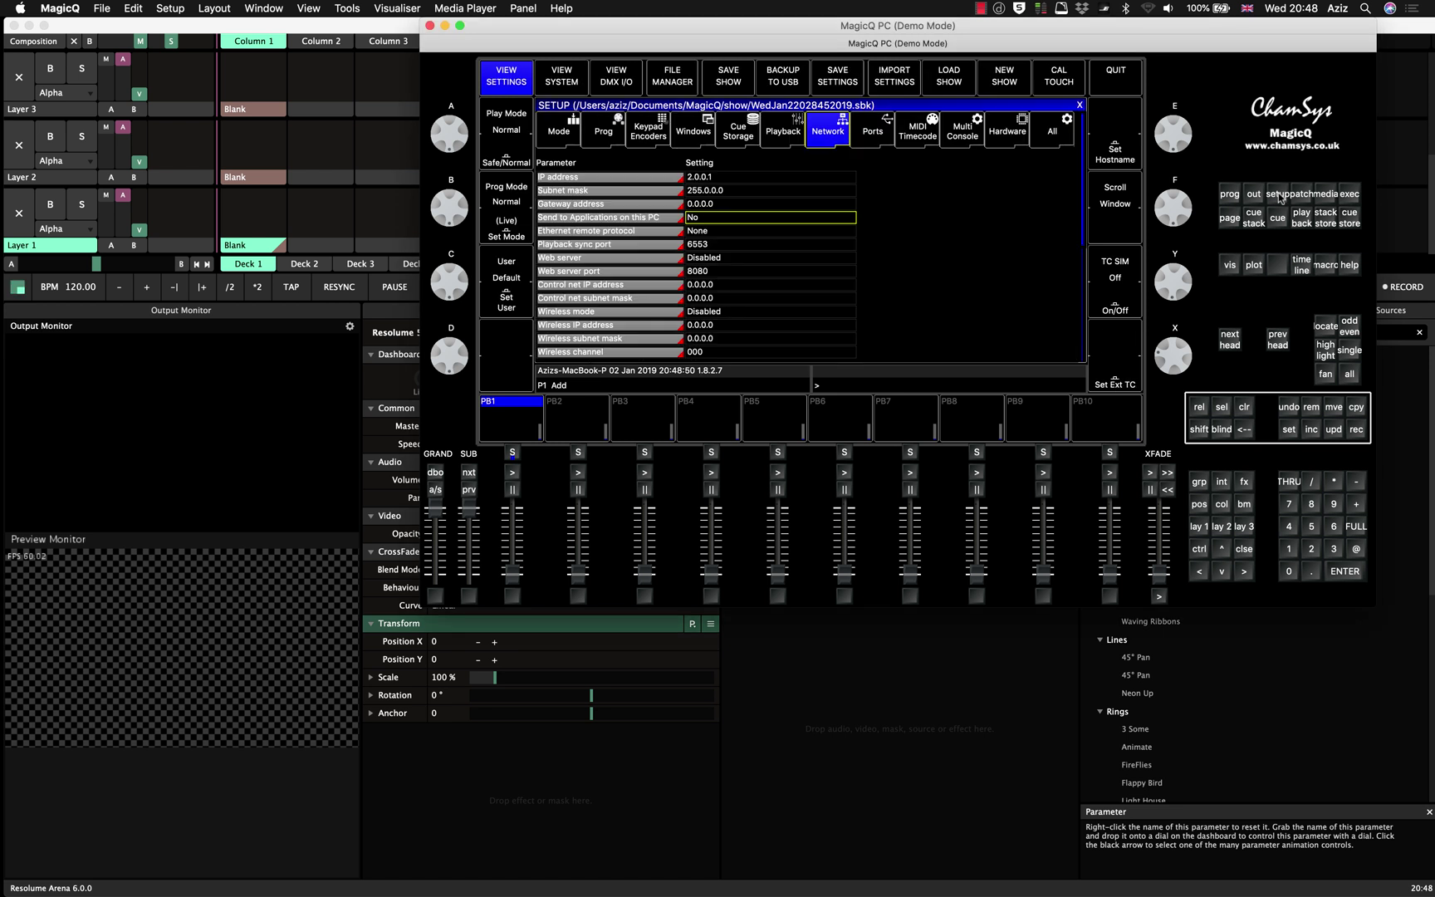
pyautogui.click(718, 181)
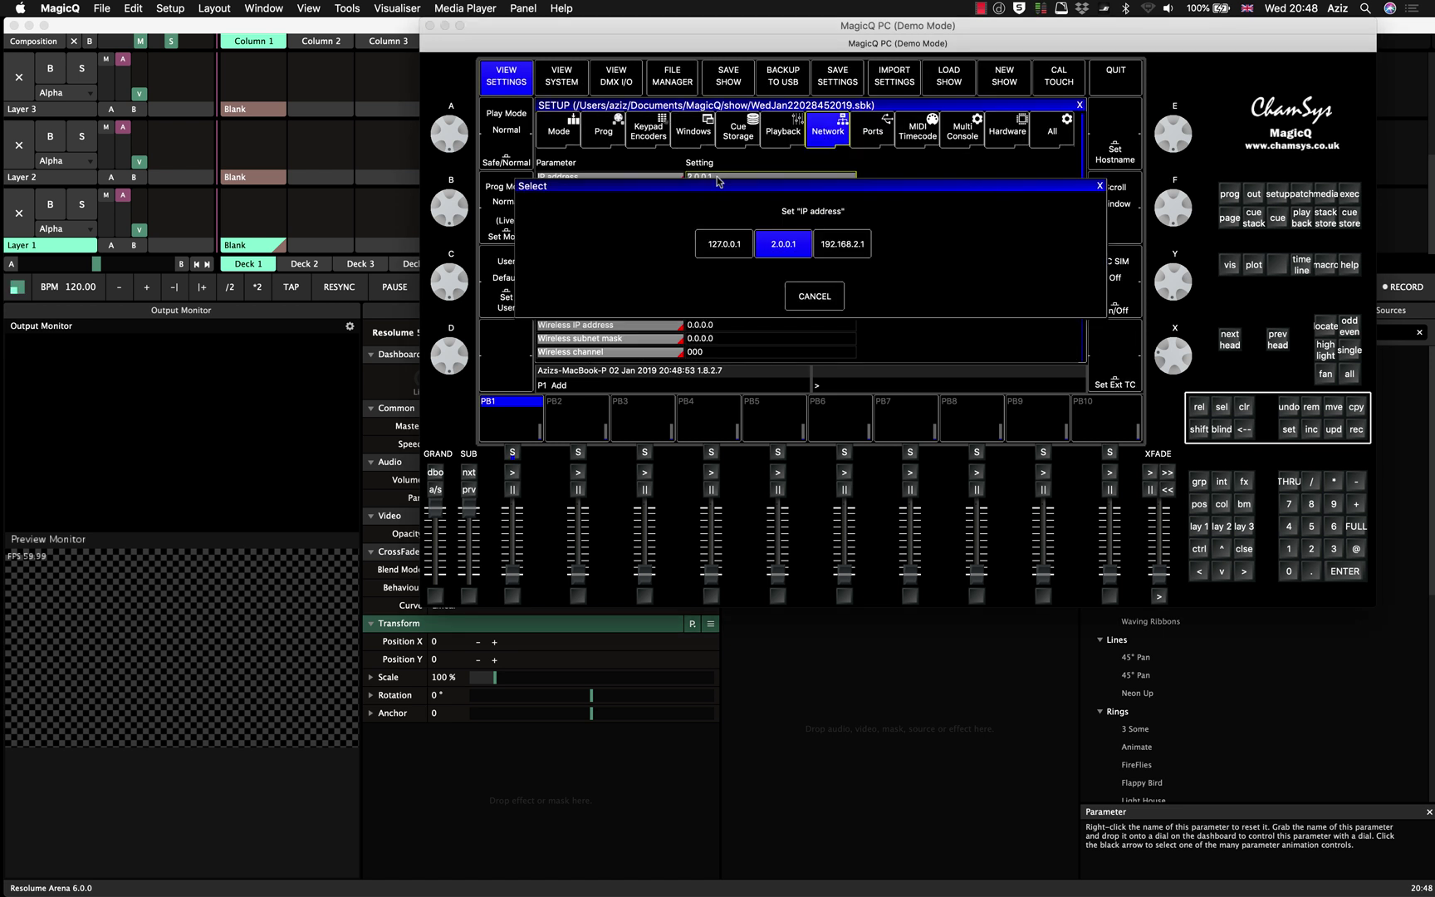
pyautogui.click(784, 244)
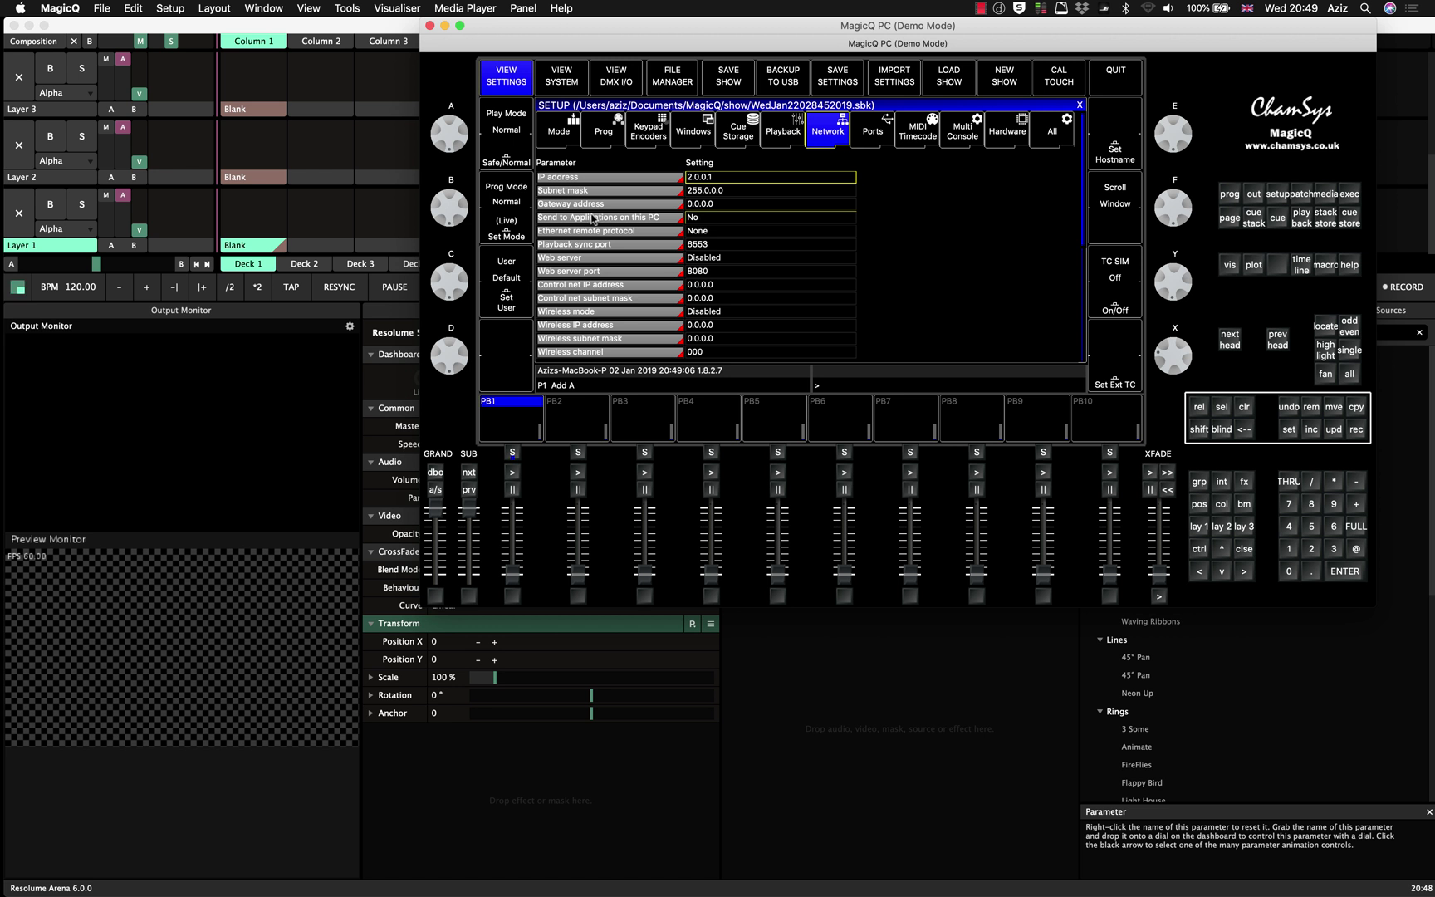
# - Set Send to Applications on this PC to Yes and return to layout 1
pyautogui.click(710, 222)
pyautogui.click(710, 222)
pyautogui.click(850, 244)
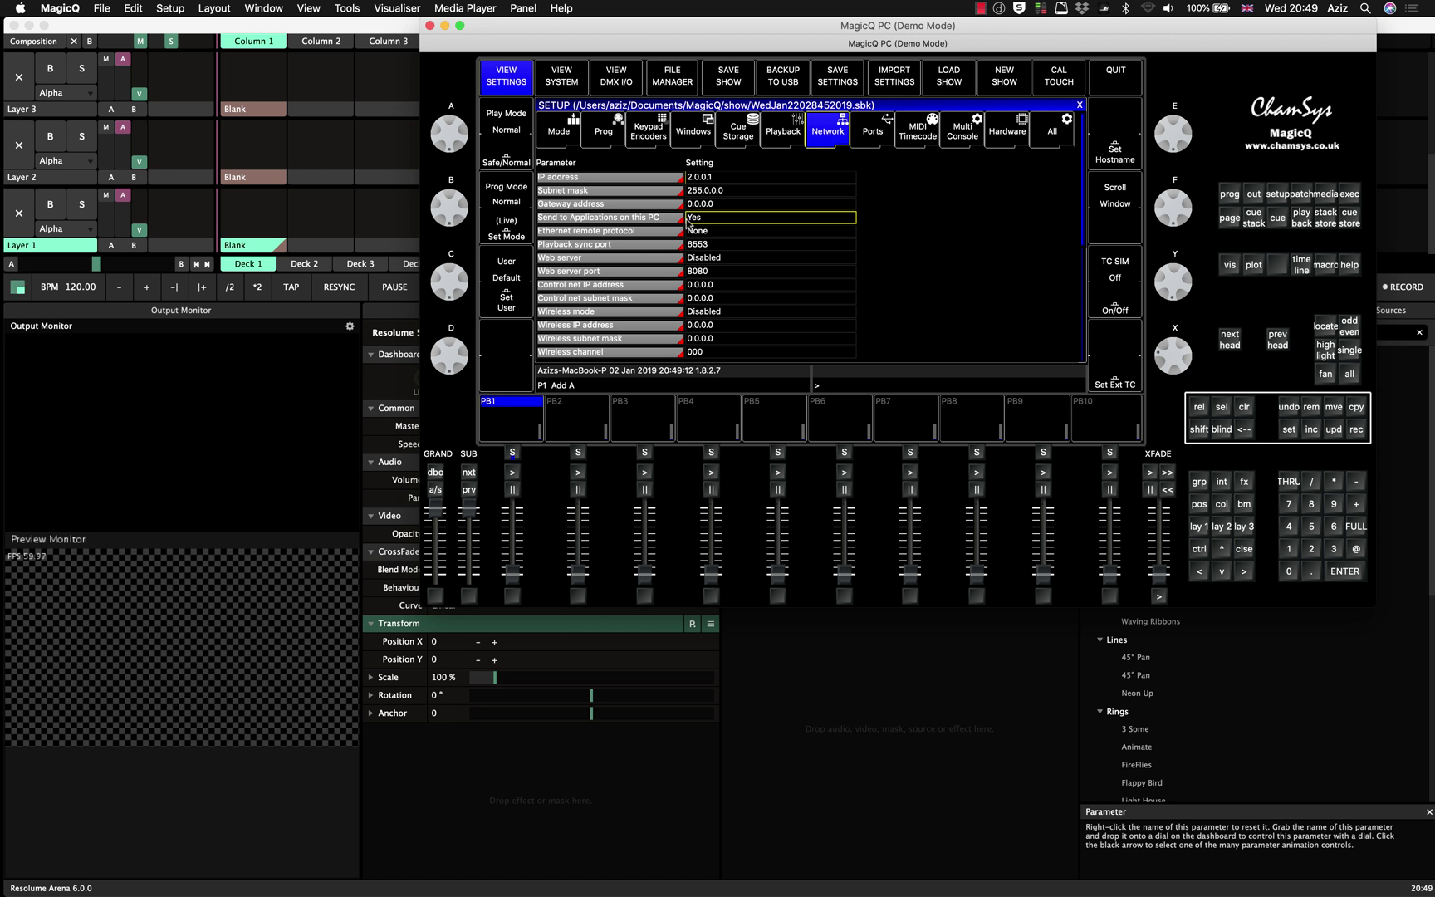
pyautogui.click(1197, 527)
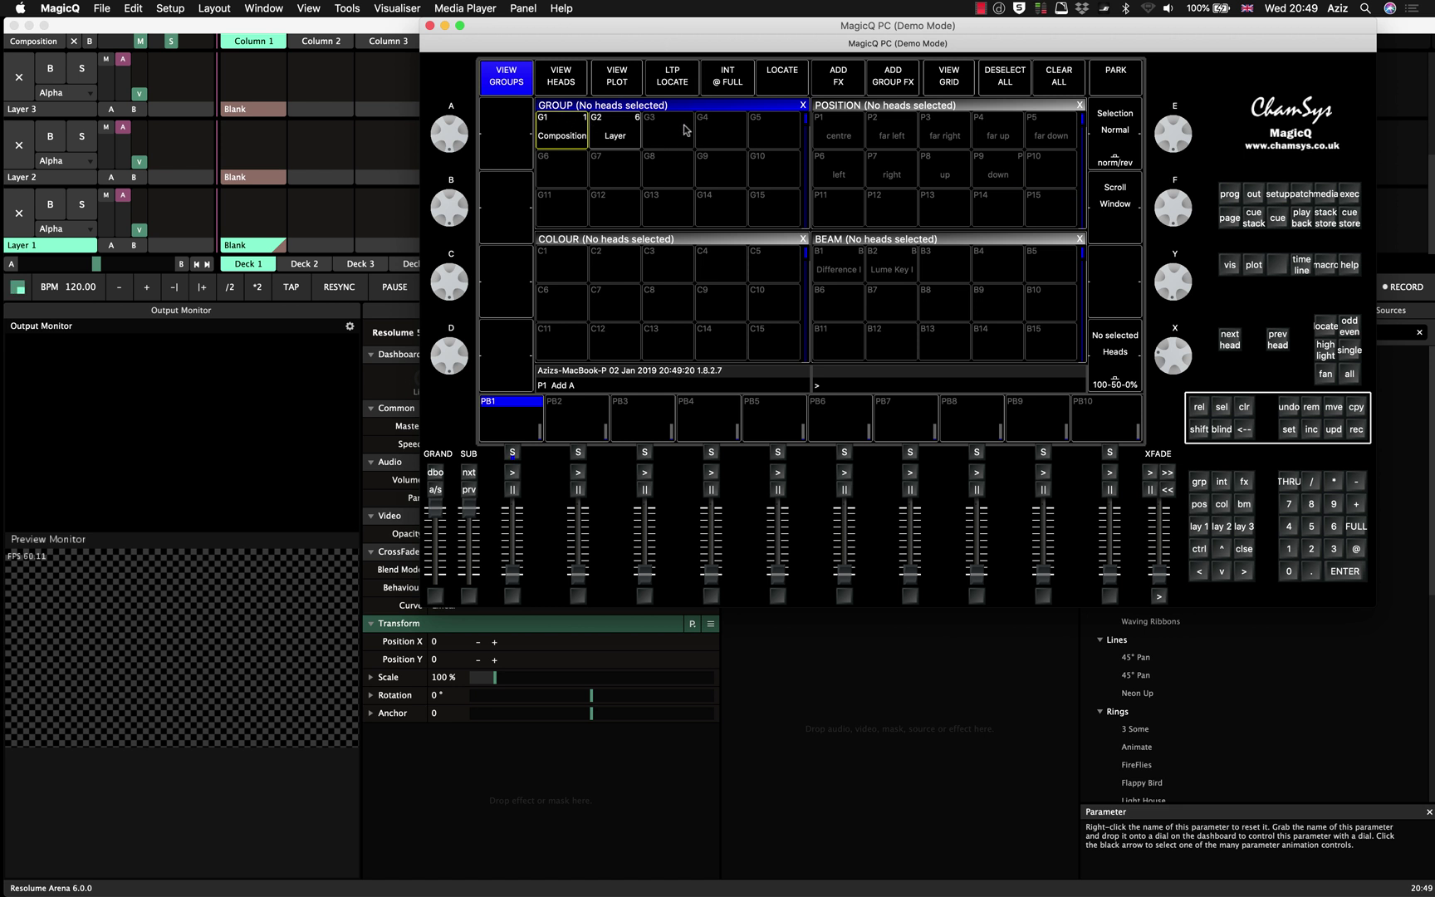
# - Check the patched Resolume Composition and Layer heads, then bring Resolume Arena forward
pyautogui.click(1300, 197)
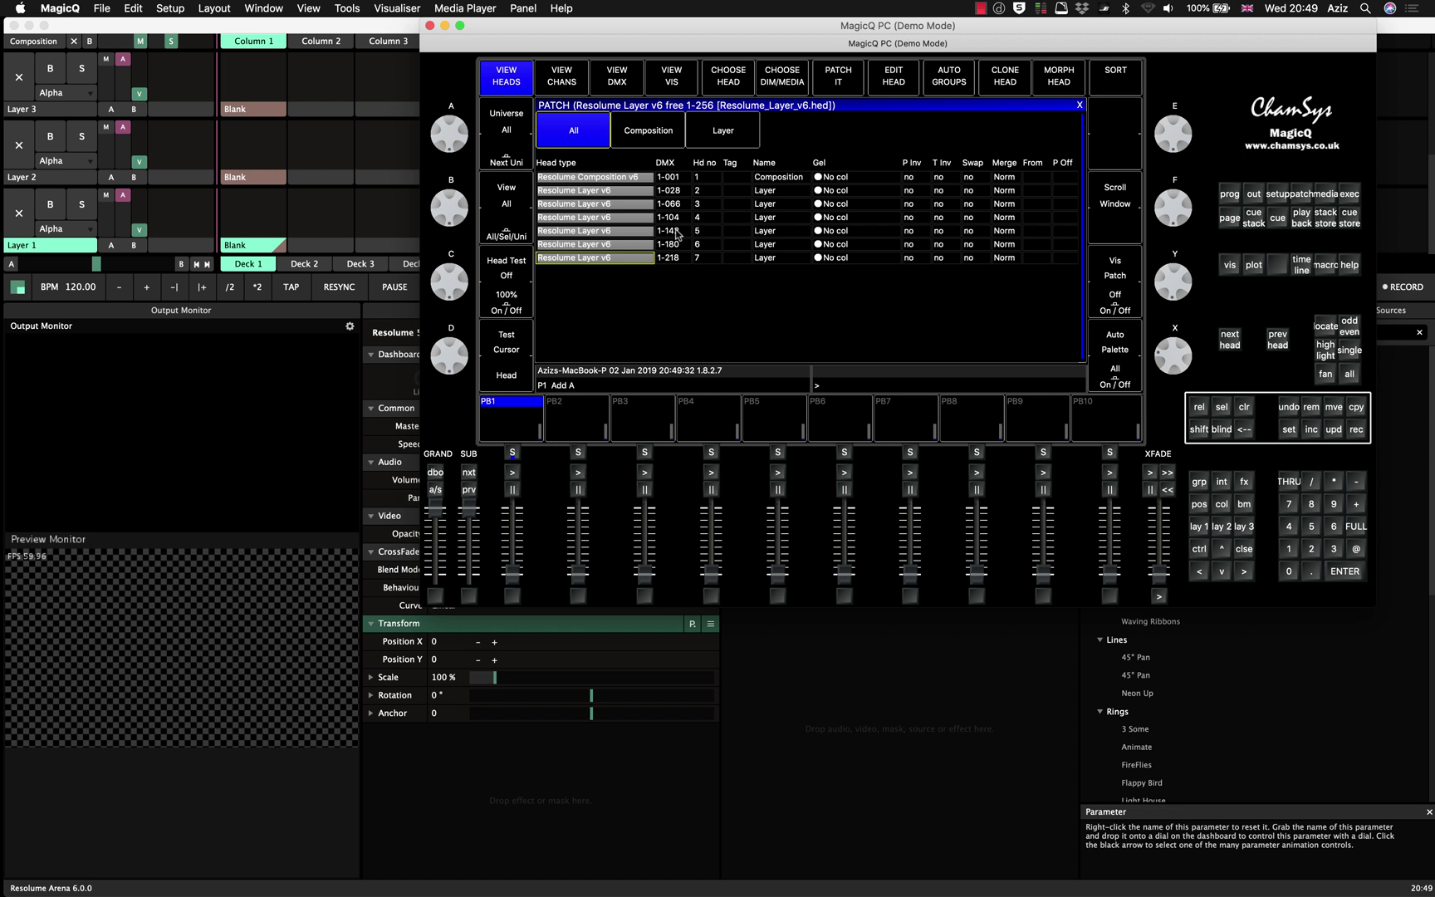
pyautogui.click(1198, 530)
pyautogui.moveTo(573, 25); pyautogui.dragTo(682, 25)
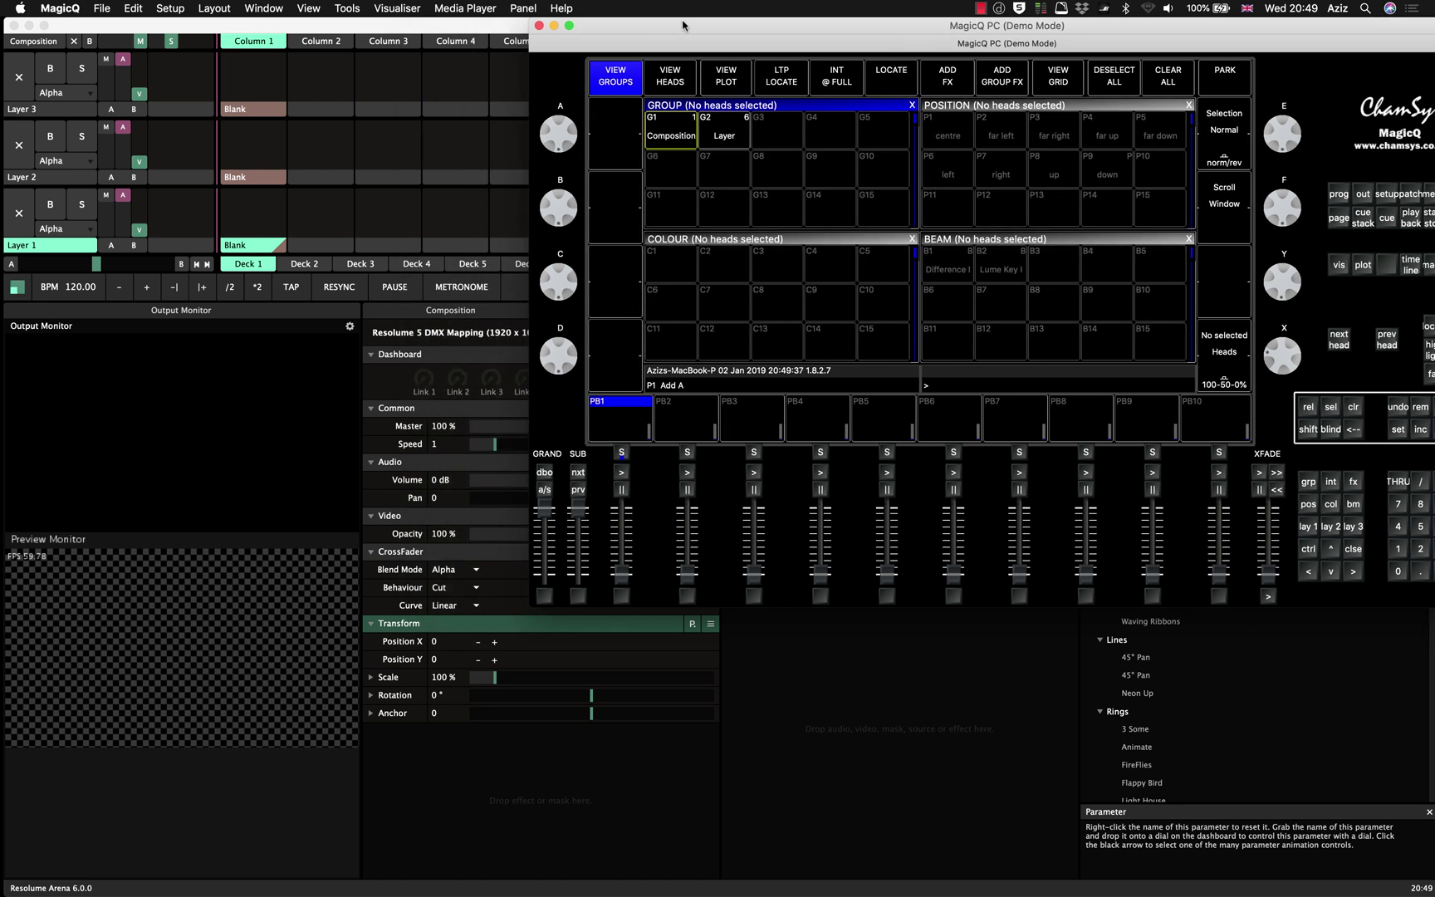
pyautogui.click(100, 29)
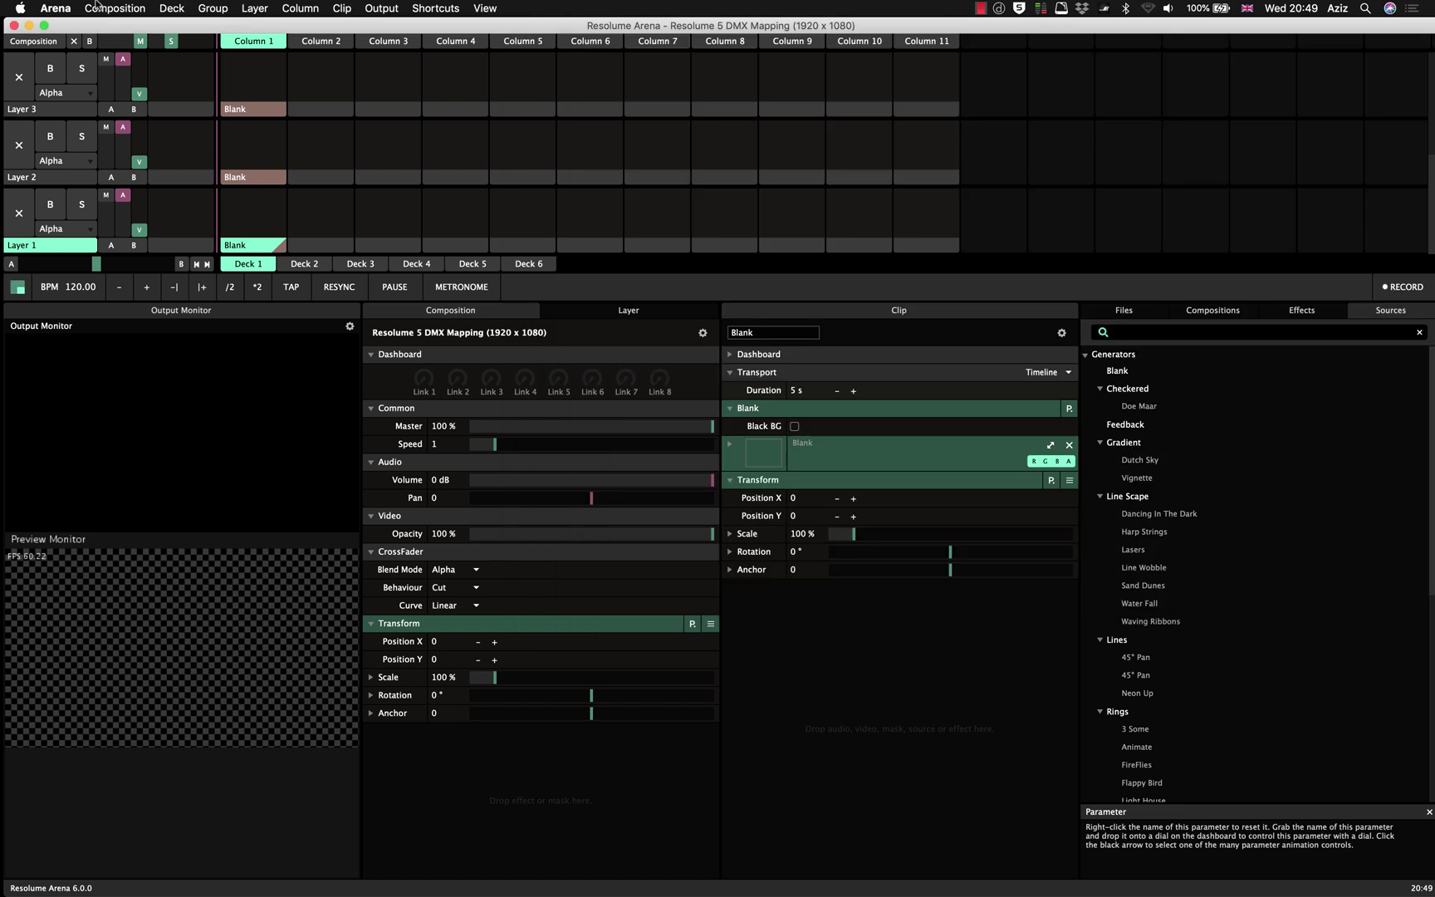
# - Set Resolume's DMX adapter to Wi-Fi and add input Lumiverse 1 on universe 0
pyautogui.click(55, 7)
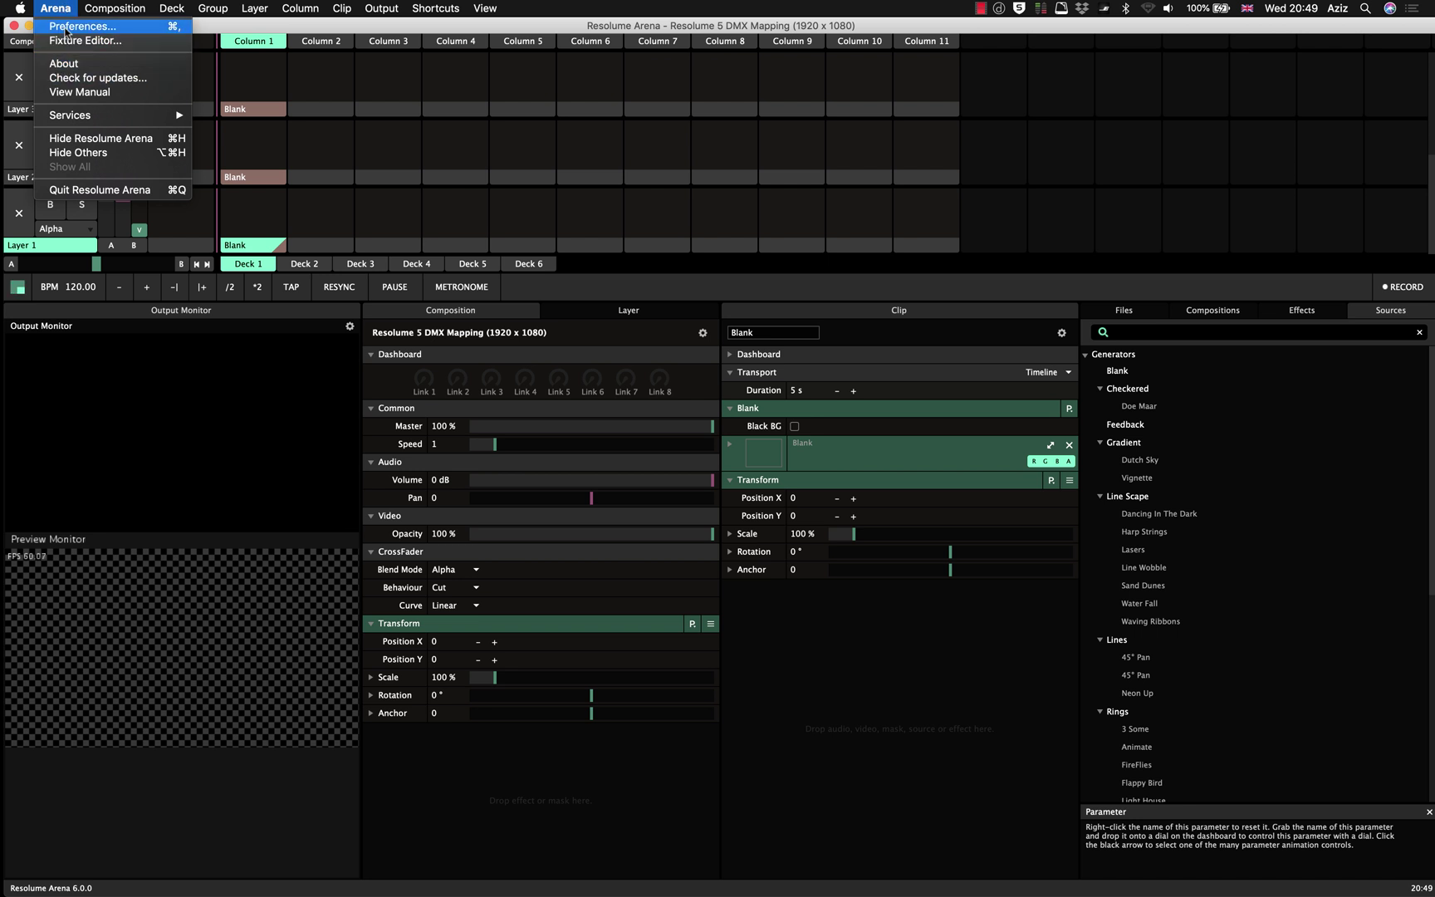
pyautogui.click(66, 26)
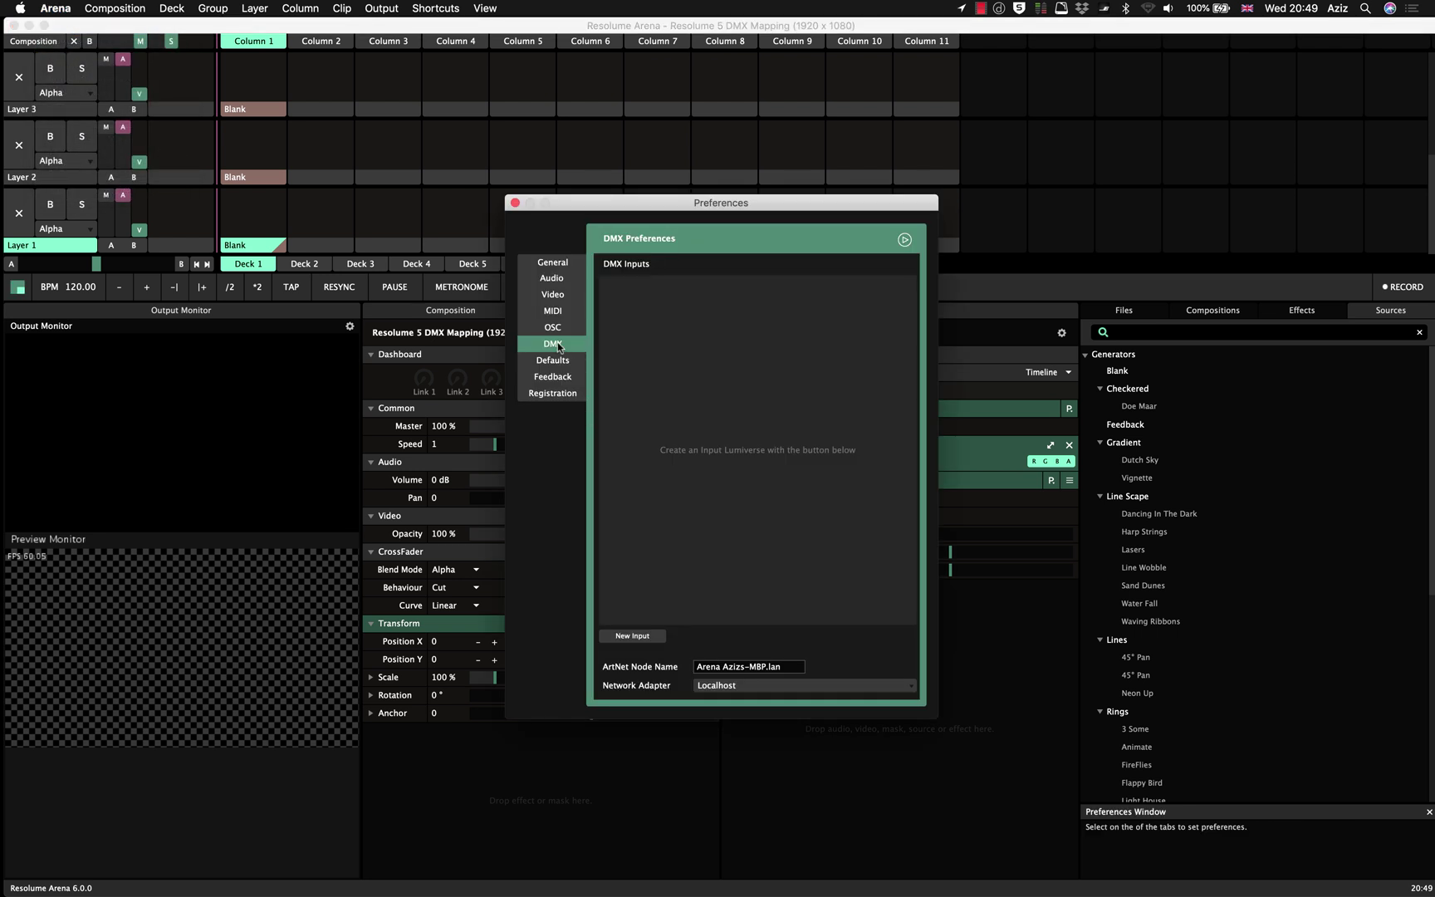
pyautogui.click(728, 687)
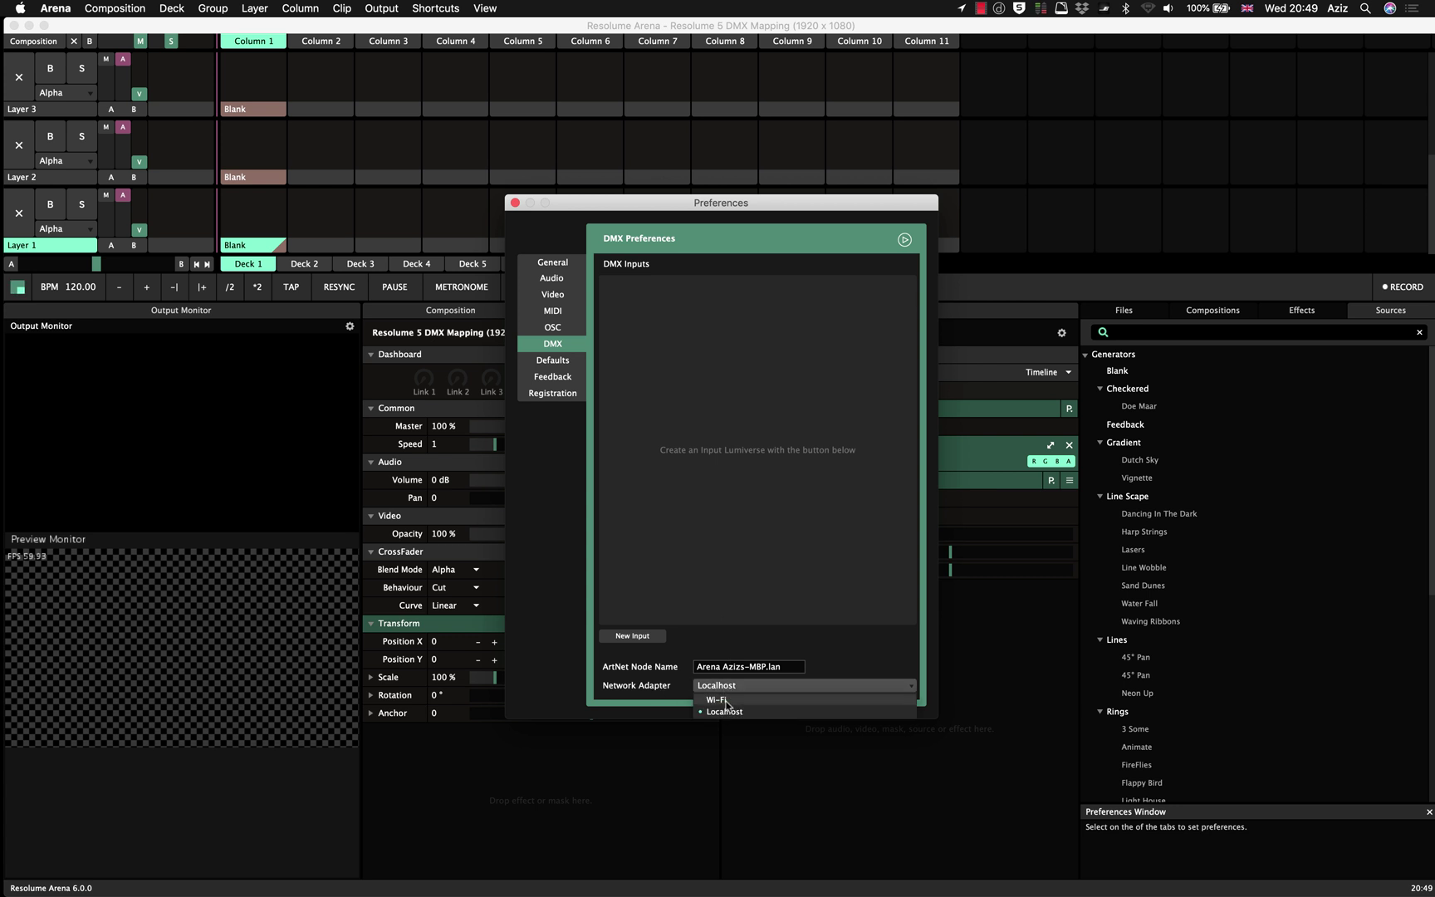
pyautogui.click(717, 701)
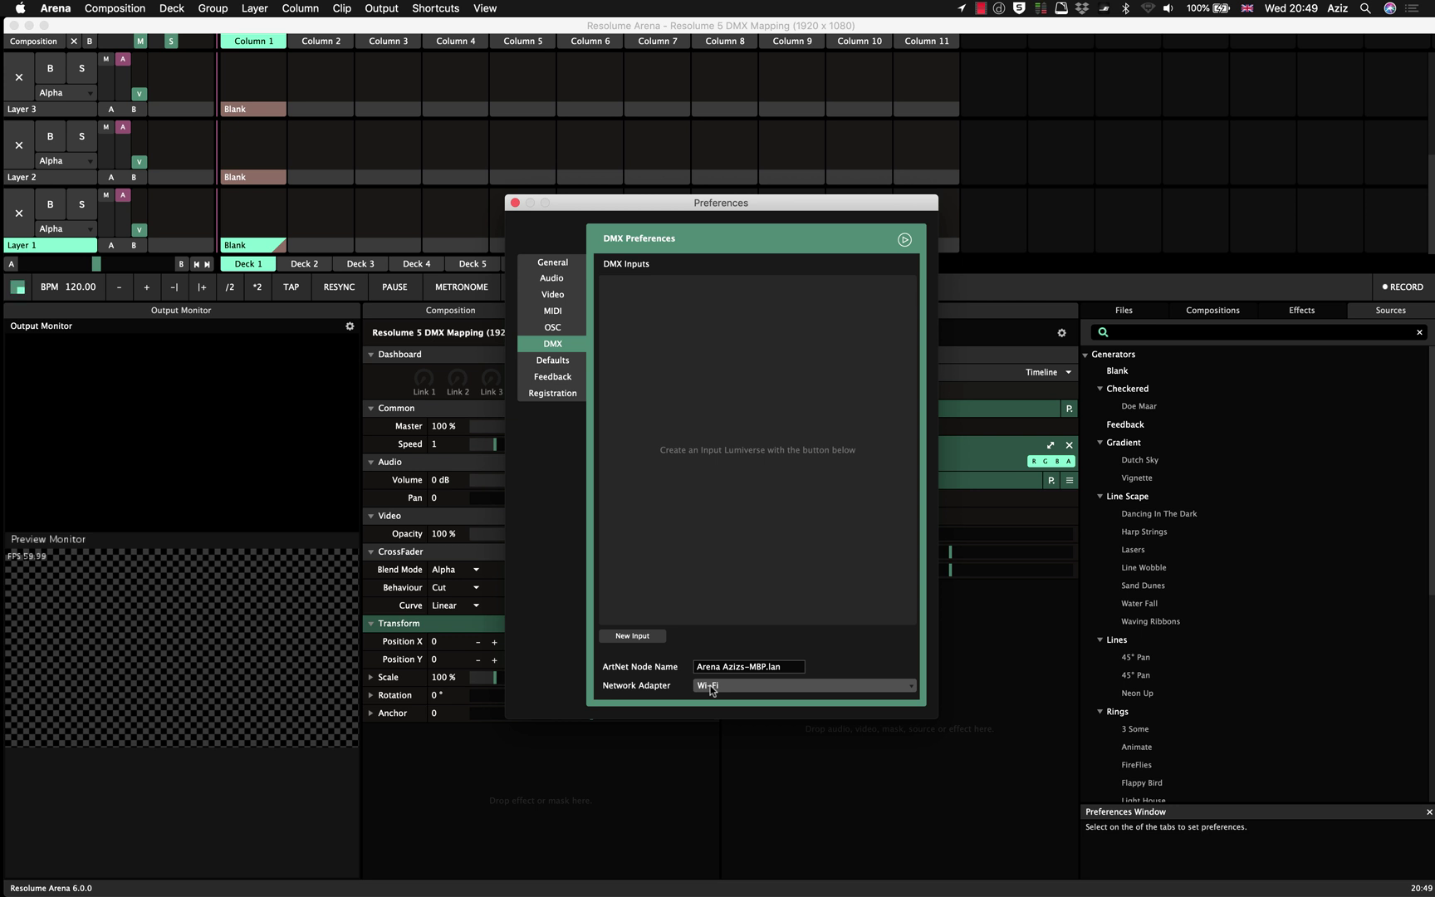
pyautogui.click(635, 636)
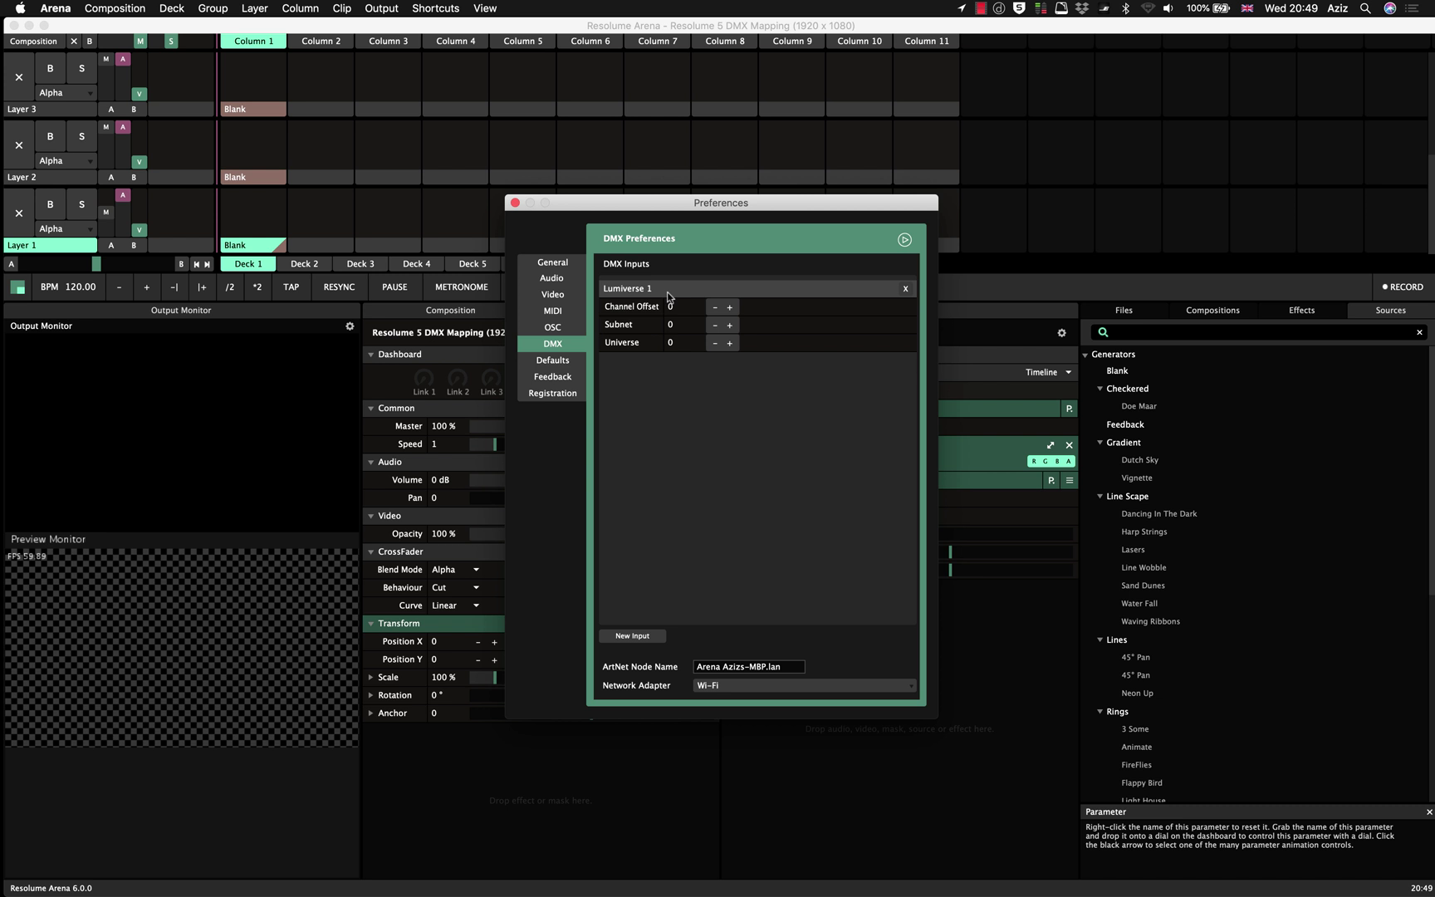
pyautogui.click(515, 203)
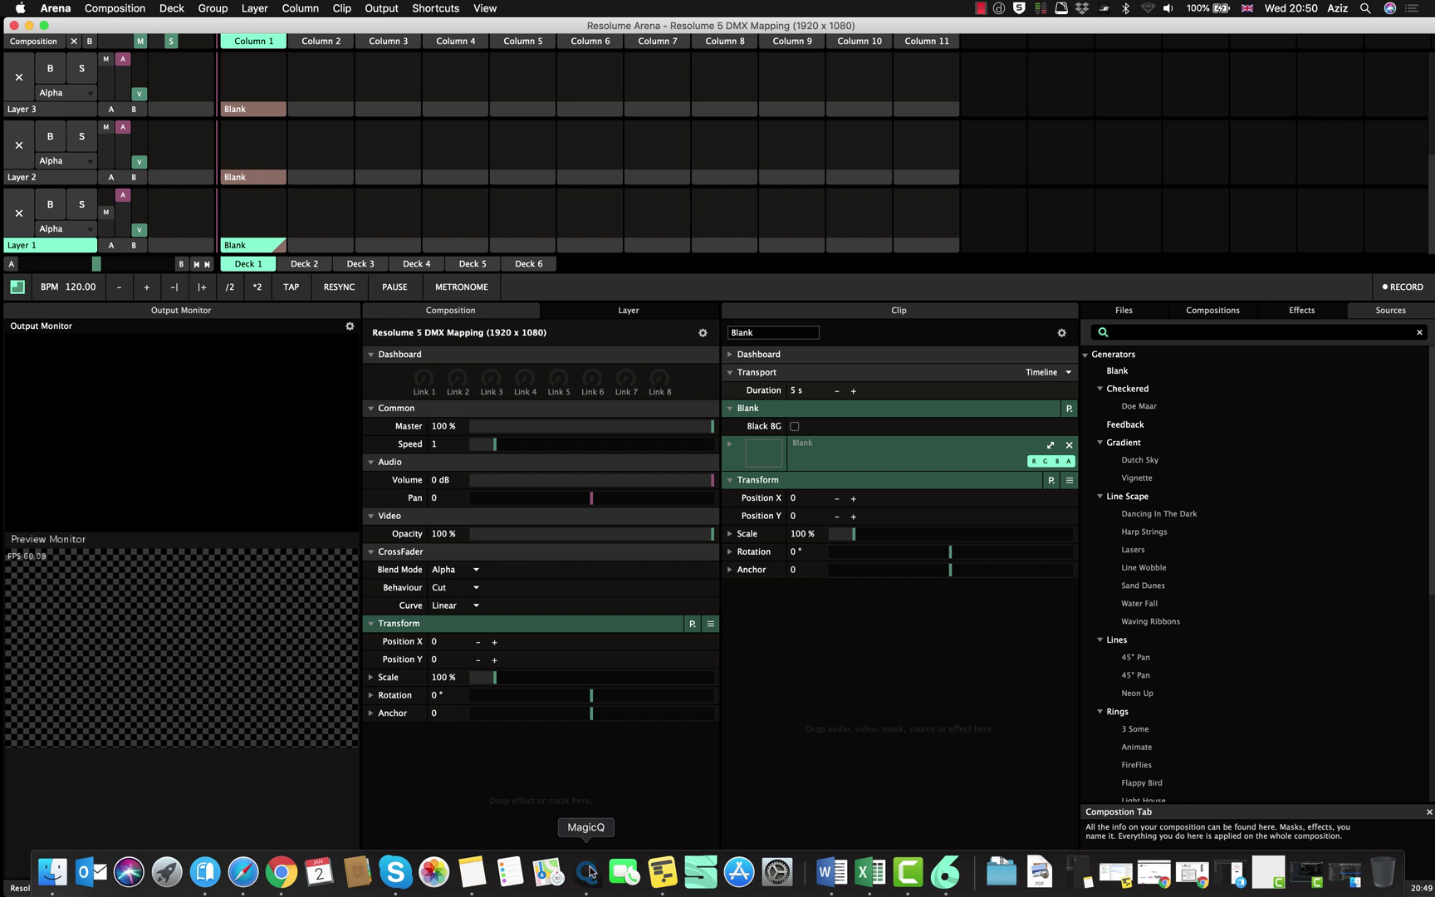
# - Select group G2 Layer in MagicQ and locate its heads at 100%
pyautogui.click(588, 872)
pyautogui.click(725, 135)
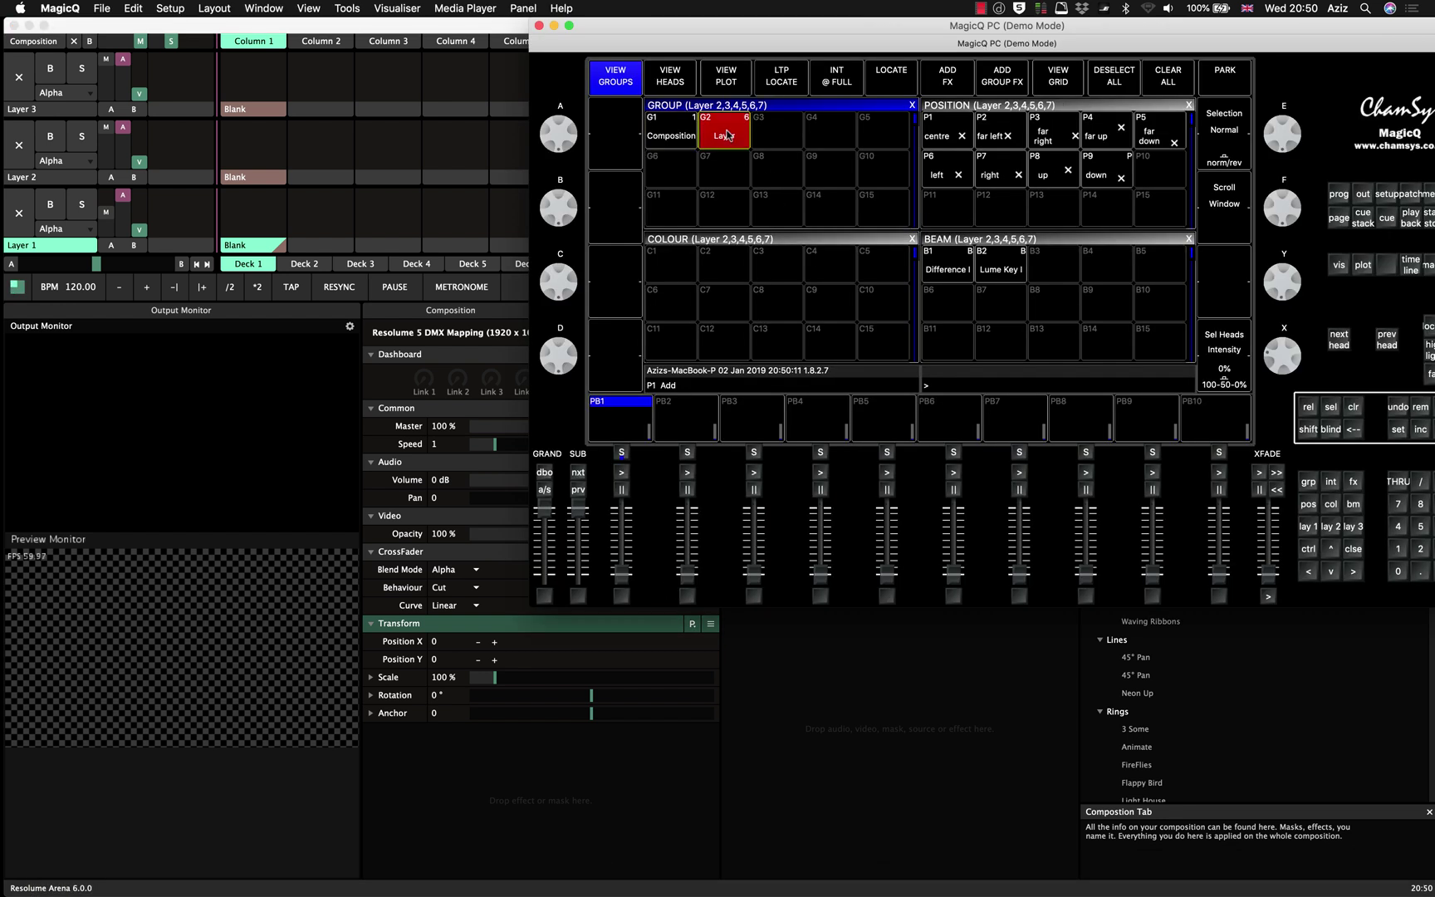
pyautogui.moveTo(1211, 32); pyautogui.dragTo(1053, 32)
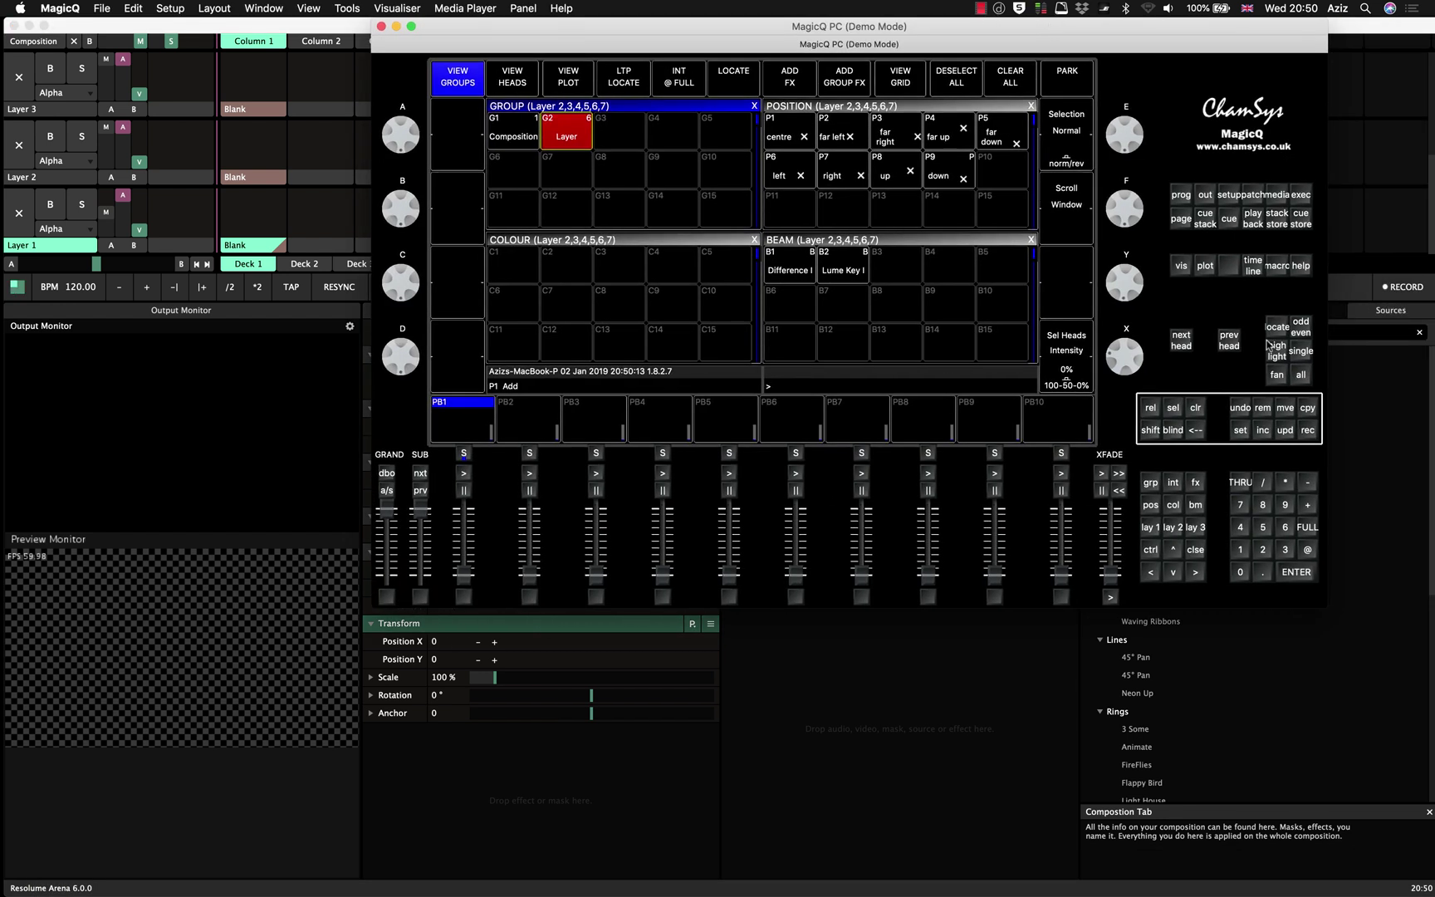
pyautogui.click(1277, 326)
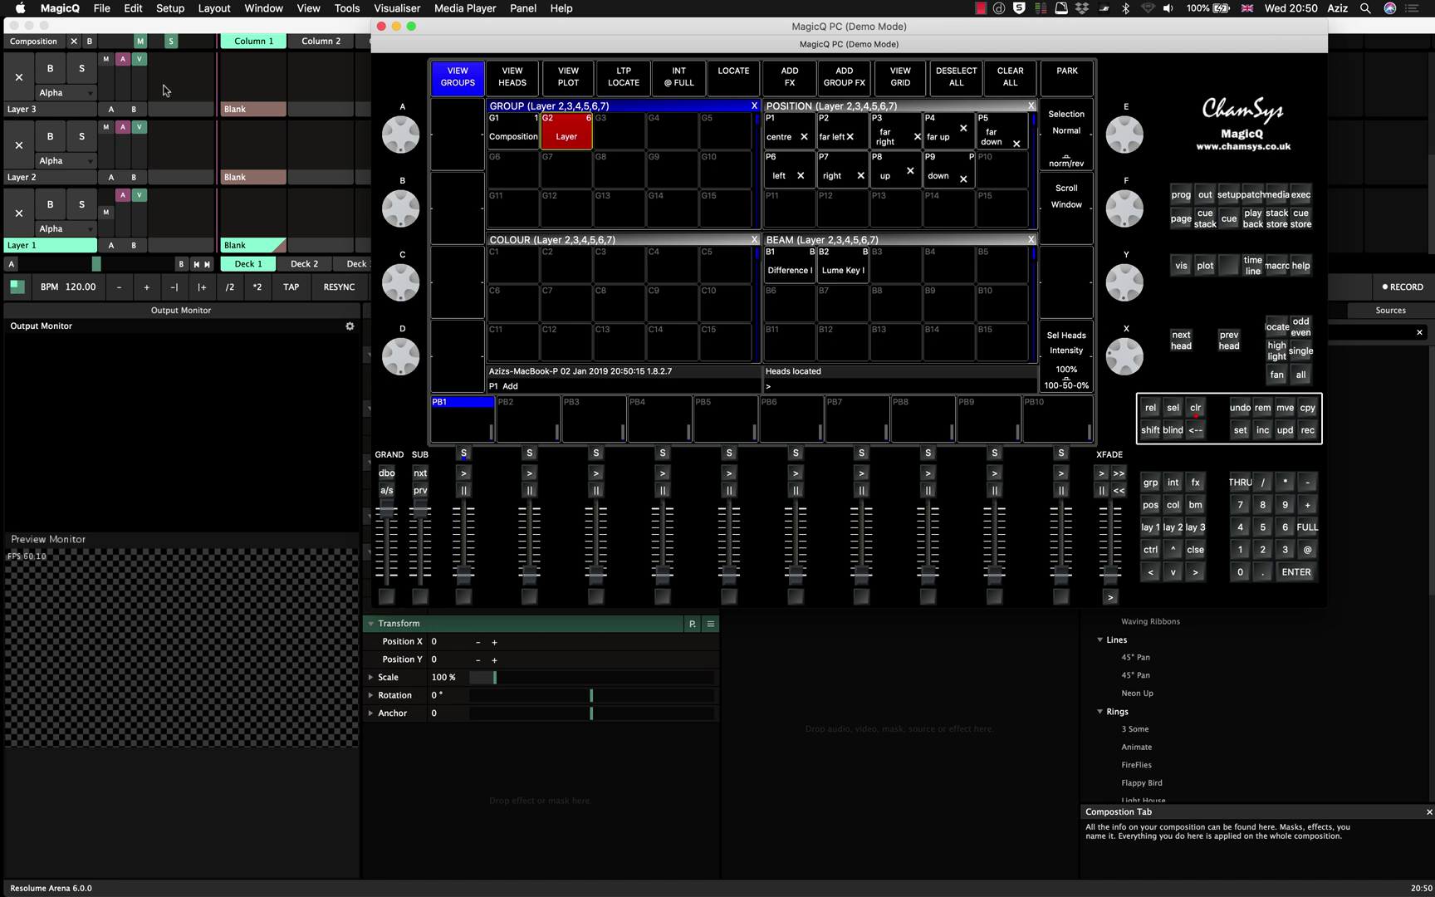